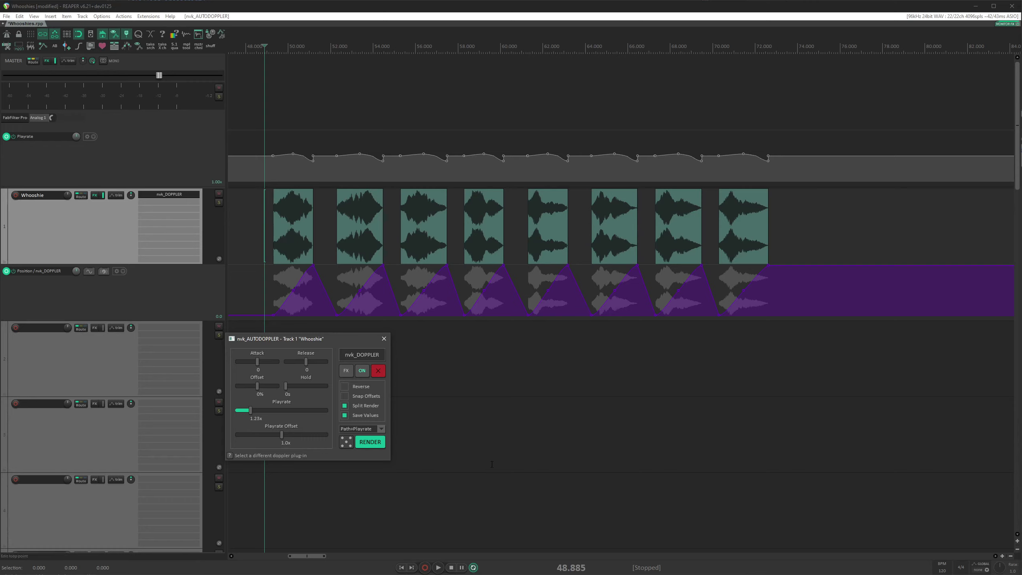
- Open the nvk_DOPPLER effect controls for the Whooshie track and audition the first whoosh clip
click(346, 370)
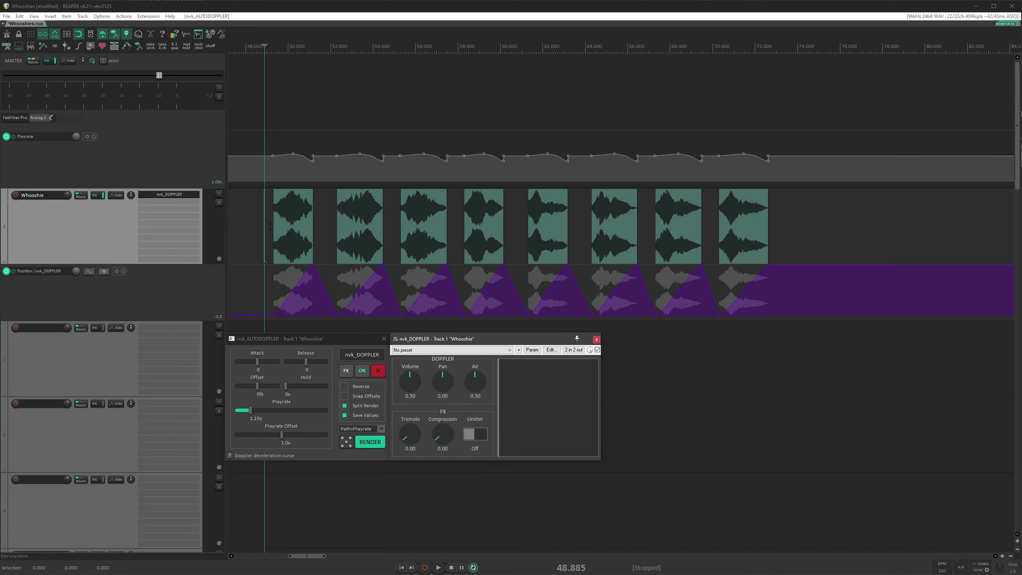
click(273, 226)
key(space)
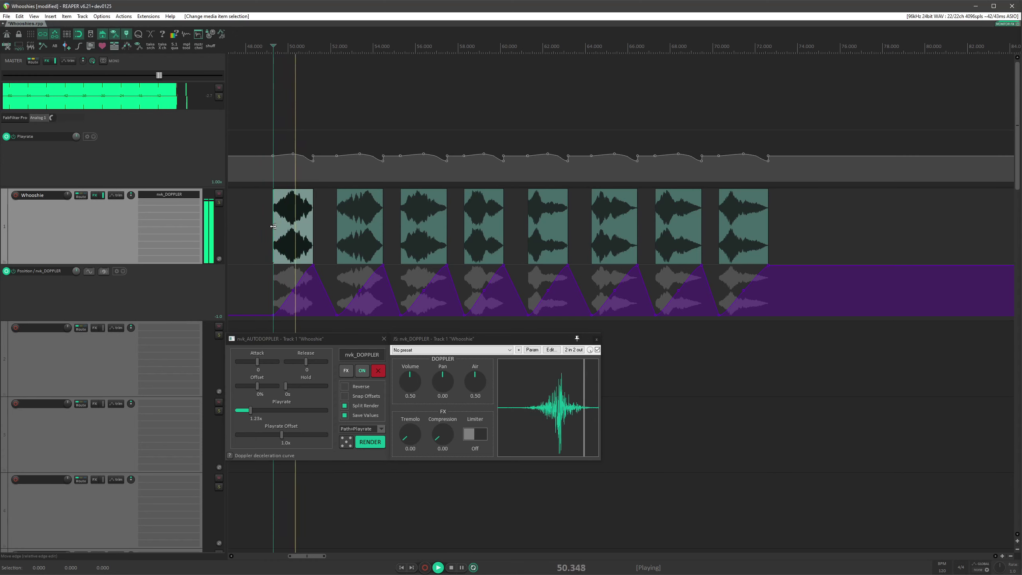
key(space)
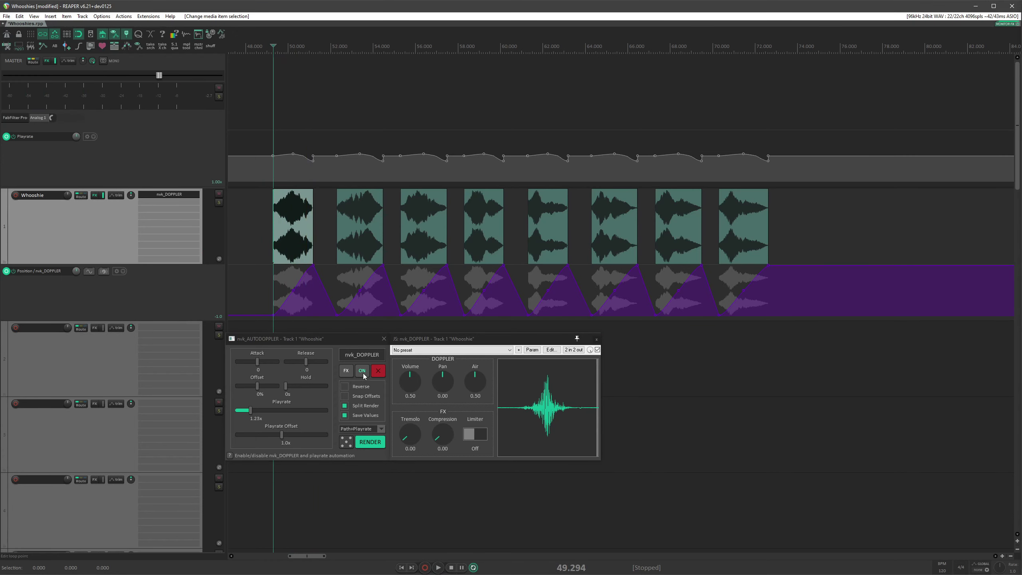
- Compare the whoosh clips by playing them with the doppler effect and playrate automation disabled and again with them enabled
click(362, 371)
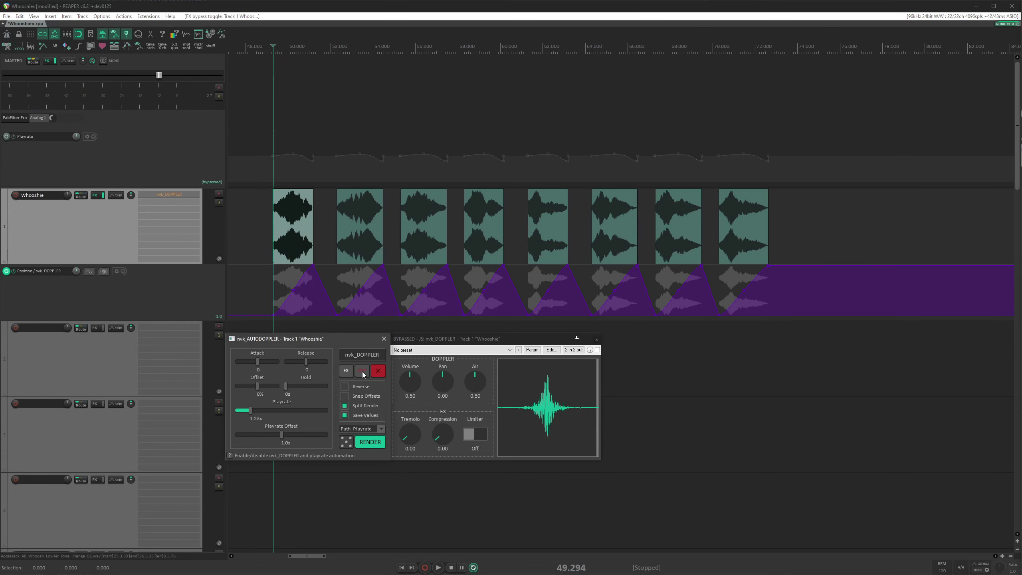
key(space)
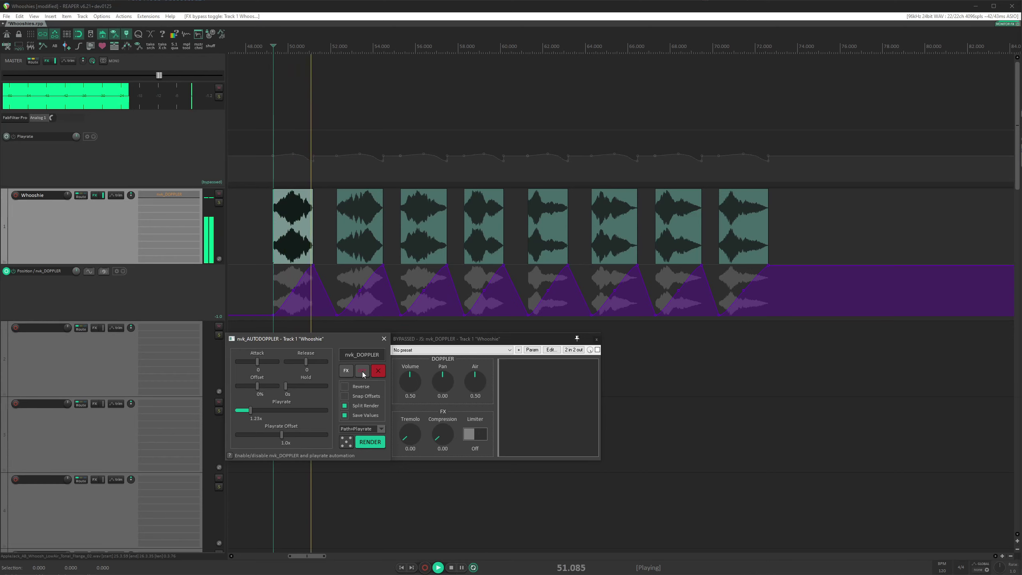
key(space)
click(362, 371)
key(space)
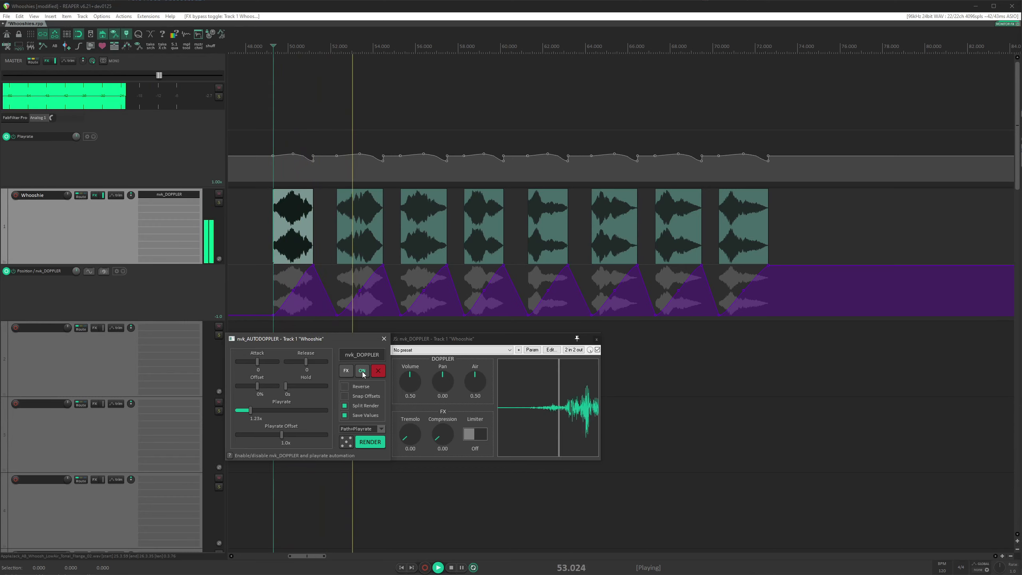
key(space)
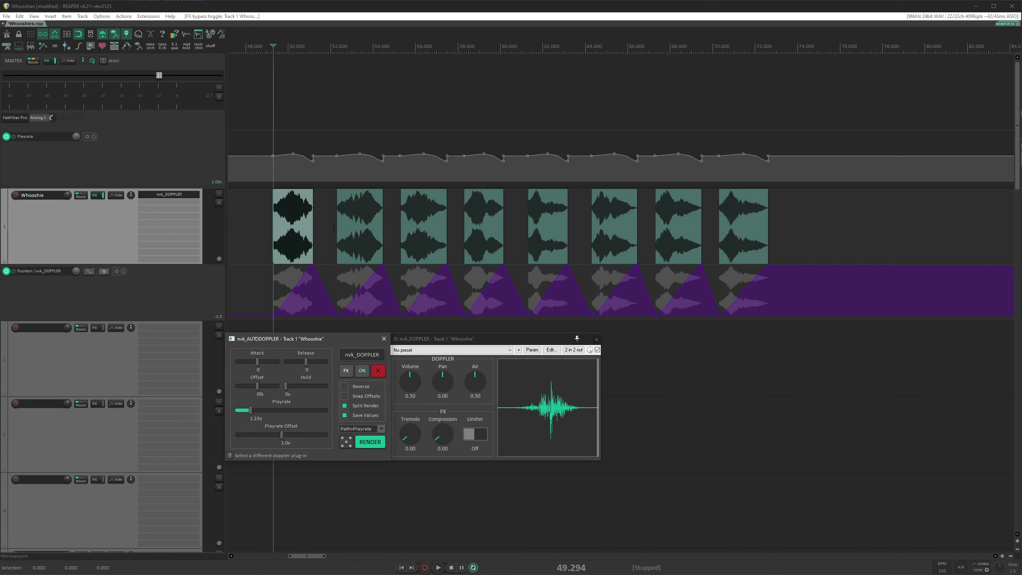
- Try a peak Offset of 27.5% on the second clip by selecting its time range, auditioning it and resetting the offset
drag(331, 223, 390, 223)
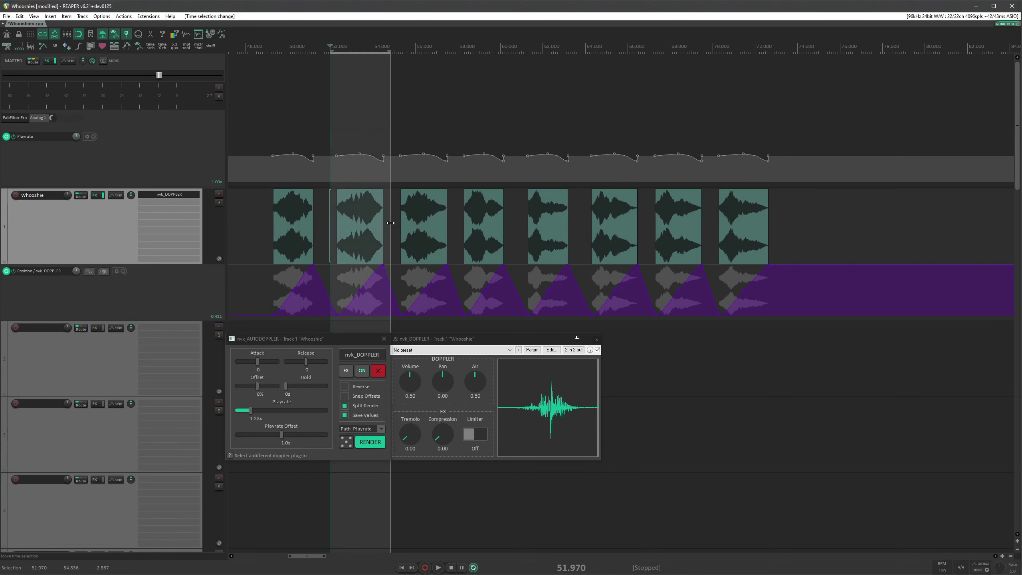
drag(258, 384, 262, 385)
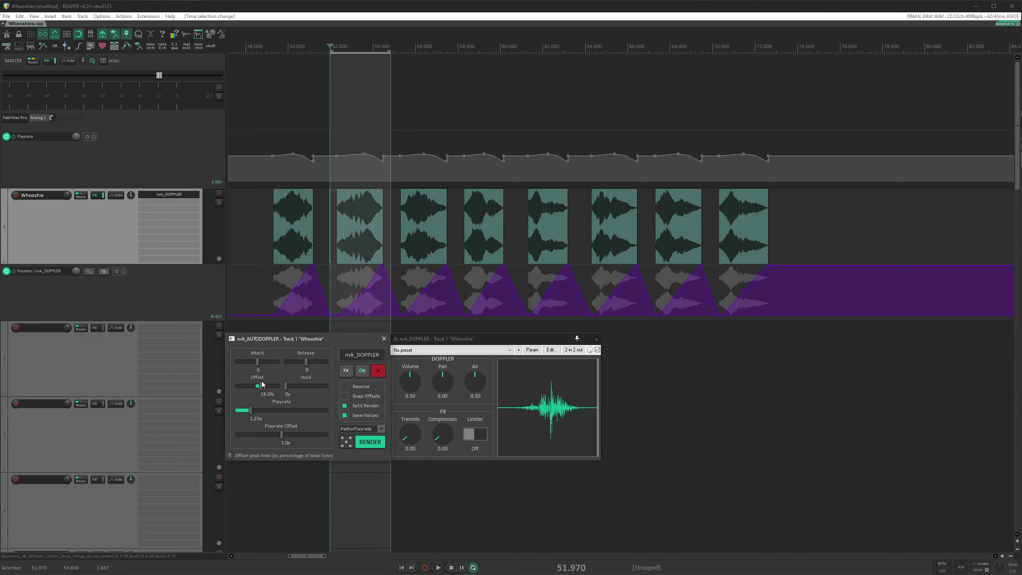
key(space)
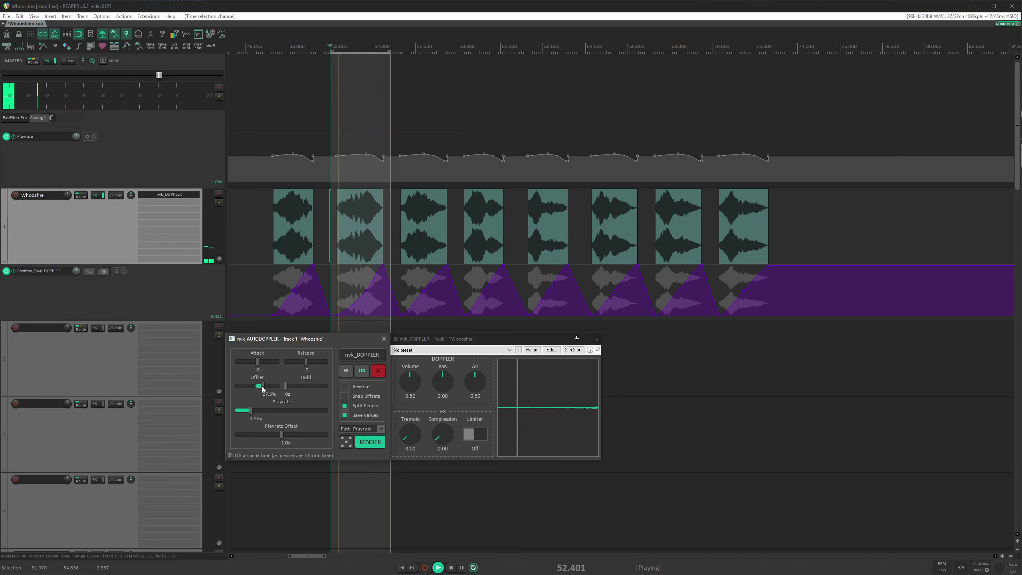
key(space)
double_click(262, 386)
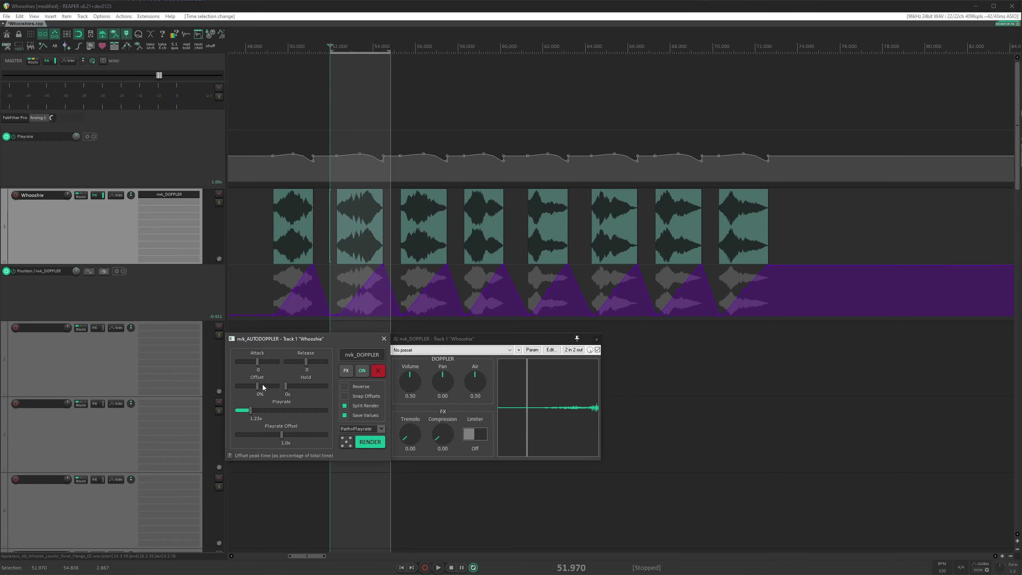
- Enable Snap Offsets for the doppler peaks and audition the clips from just before the first whoosh
click(266, 220)
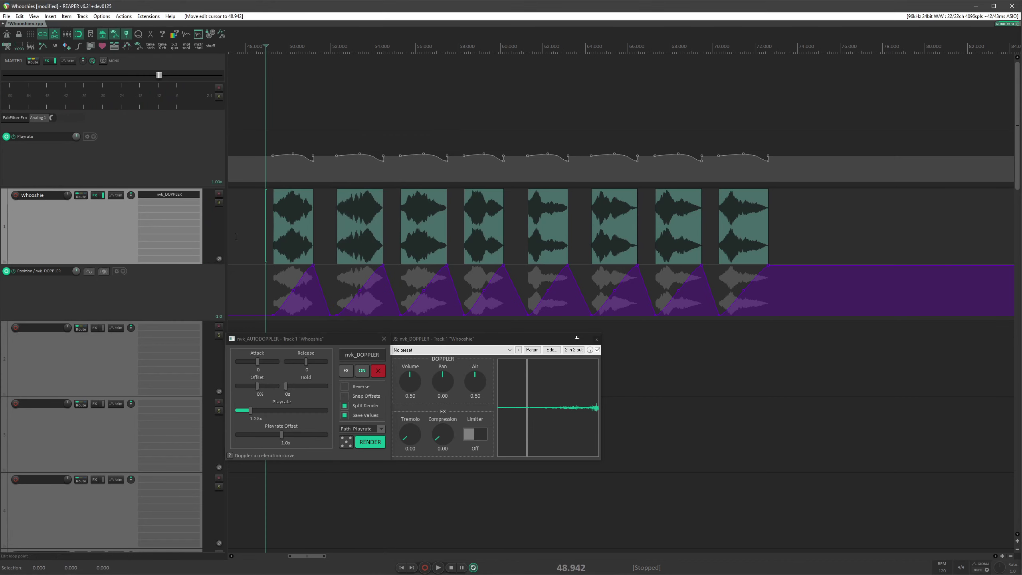
click(344, 397)
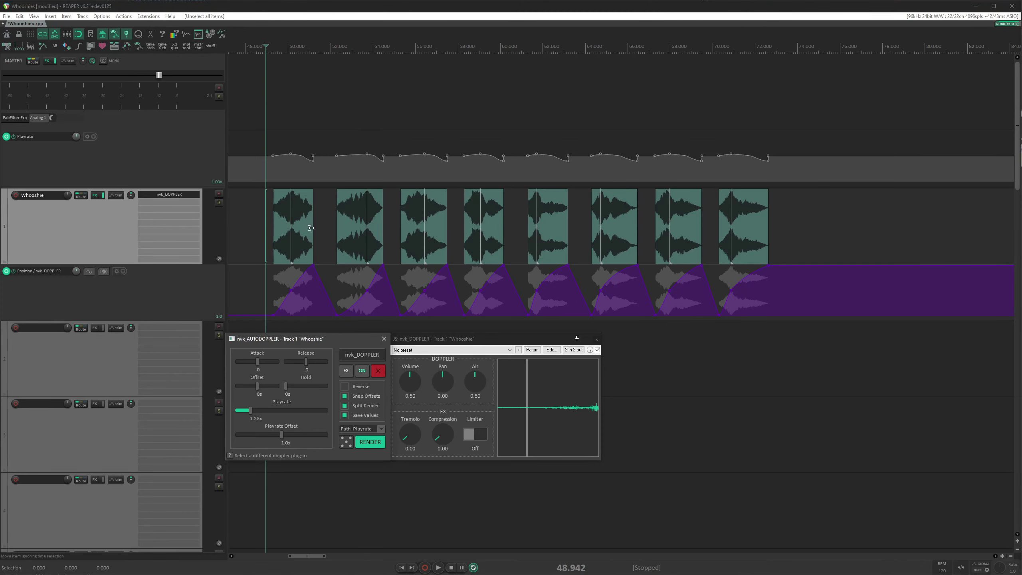
key(space)
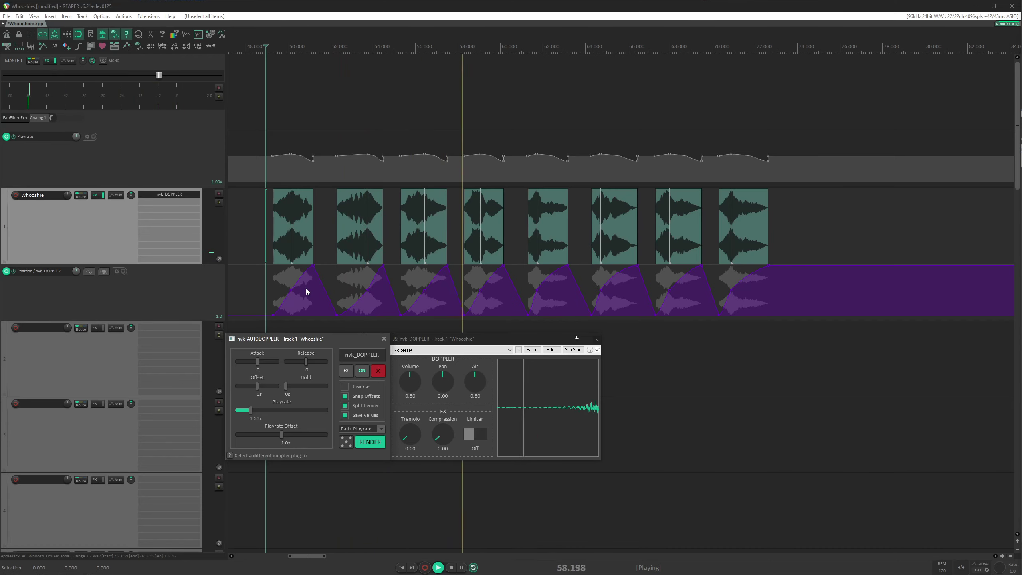
key(space)
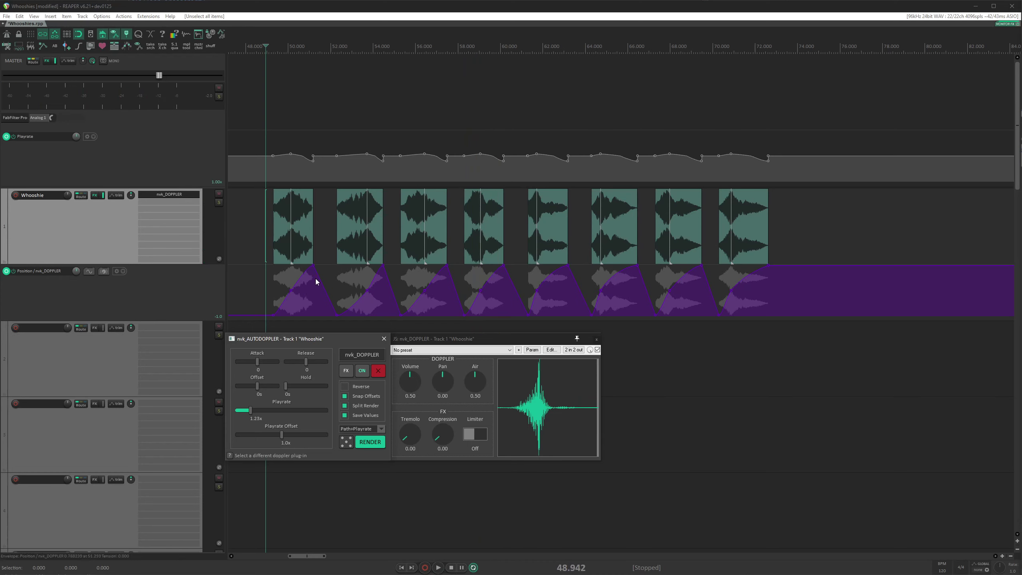
- Set the doppler effect's Tremolo to 0.72 and Compression to 1.00, and audition the first whoosh
click(412, 441)
key(space)
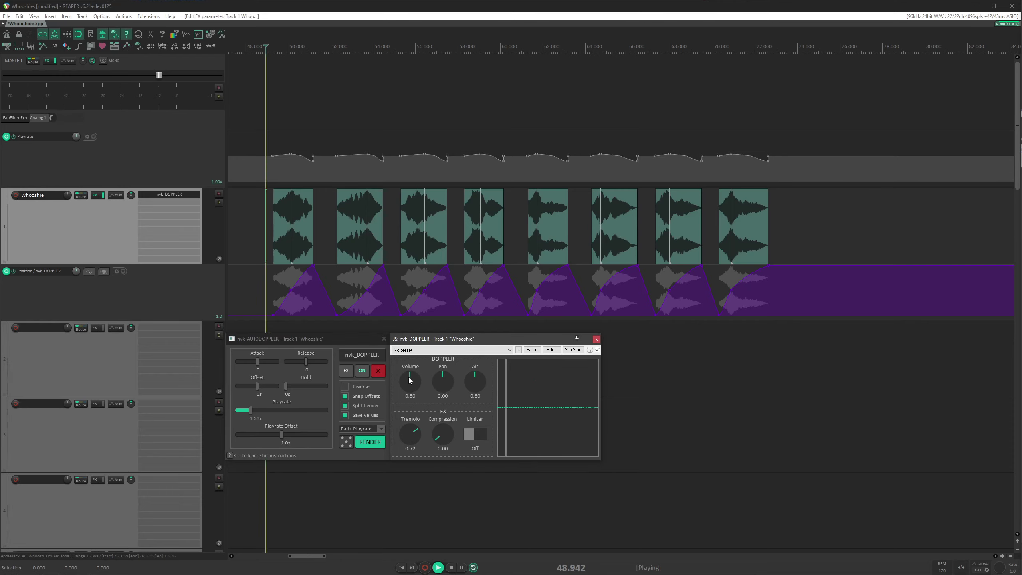
drag(418, 428, 447, 428)
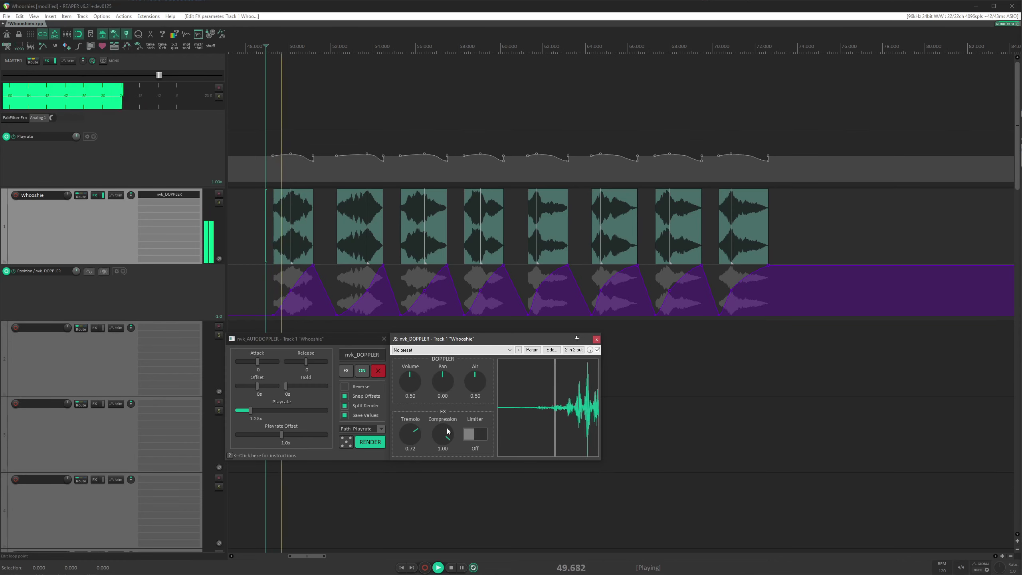
key(space)
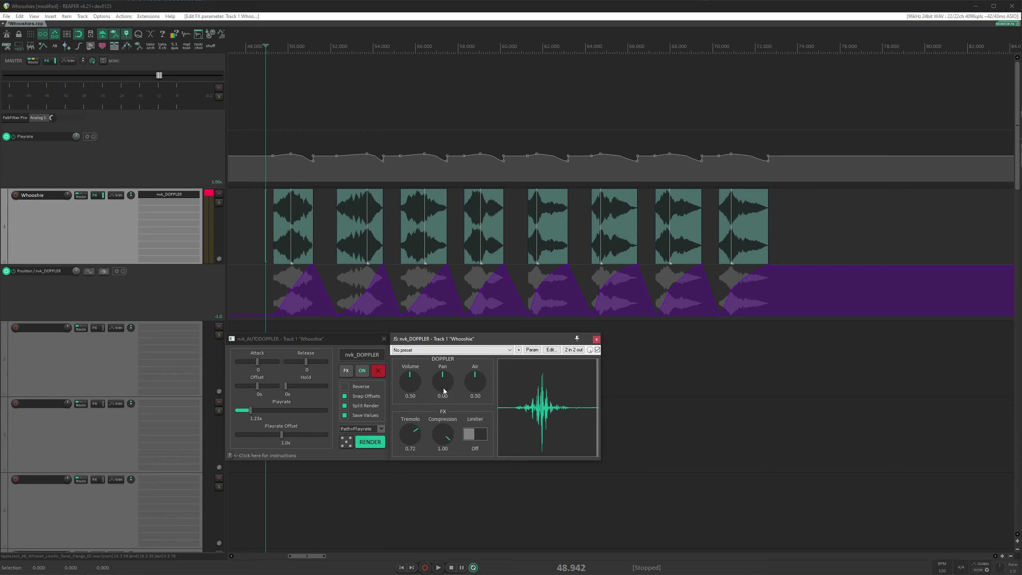
- Try the doppler effect with Air at 0.00, audition the first whoosh and restore Air to 0.50
mouse_move(444, 387)
mouse_down()
mouse_move(439, 403)
mouse_move(441, 386)
mouse_up()
key(space)
key(space)
key(space)
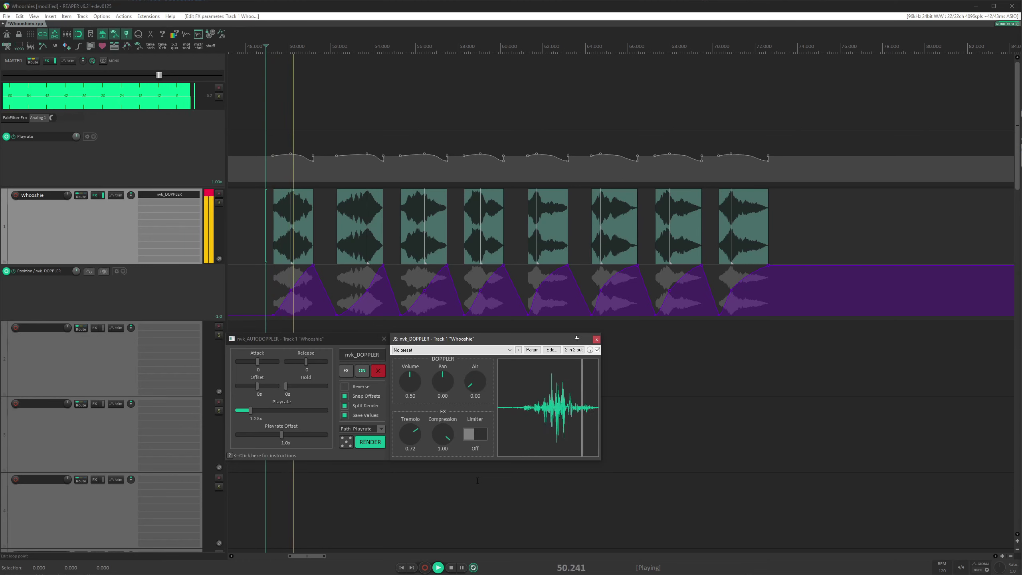
key(space)
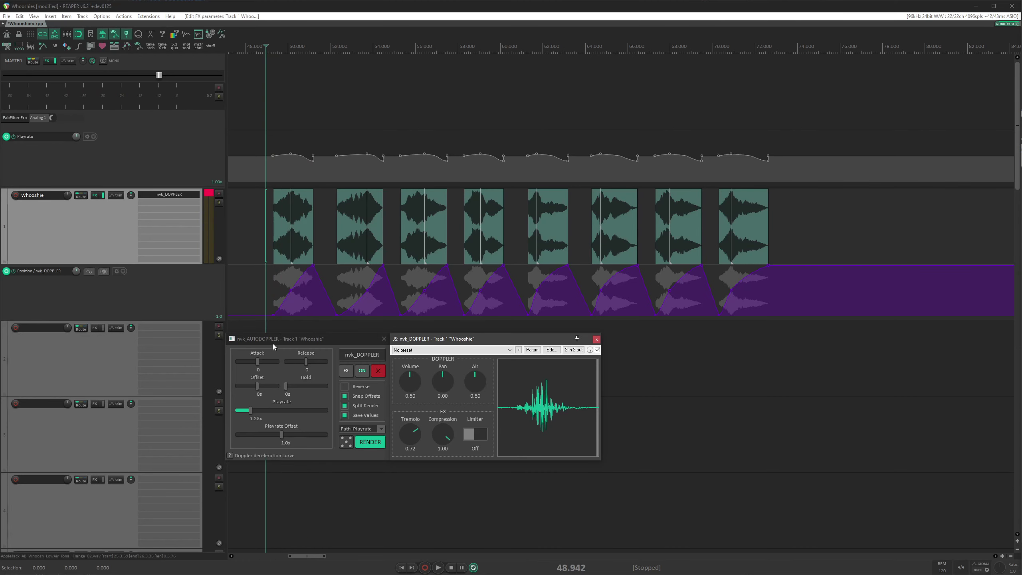
- Reset the effect's Tremolo to 0.00, set the doppler Attack curve to 0.40 and audition the first whoosh
click(273, 346)
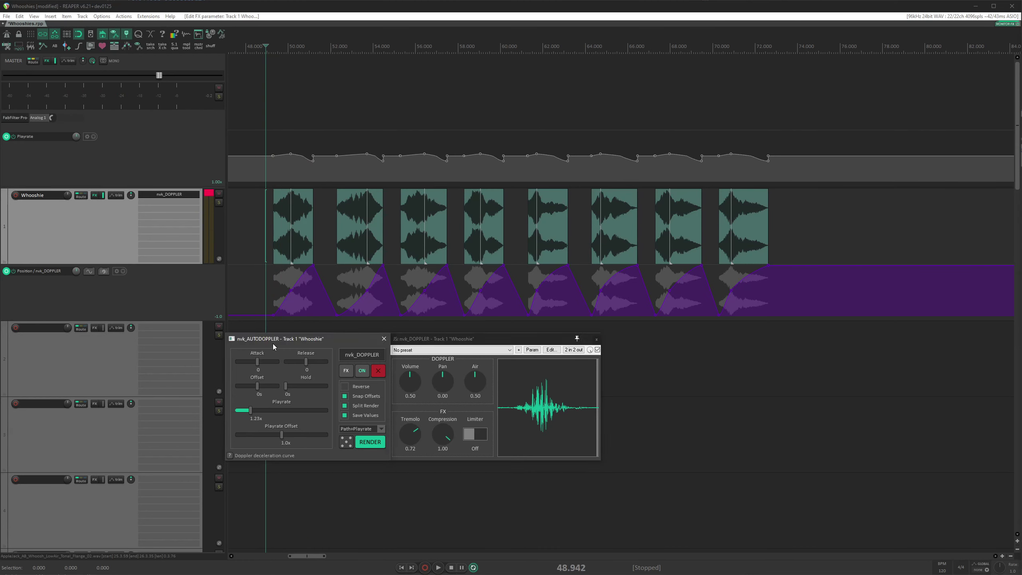
double_click(412, 432)
mouse_move(258, 361)
mouse_down()
mouse_move(270, 364)
mouse_move(259, 361)
mouse_up()
key(space)
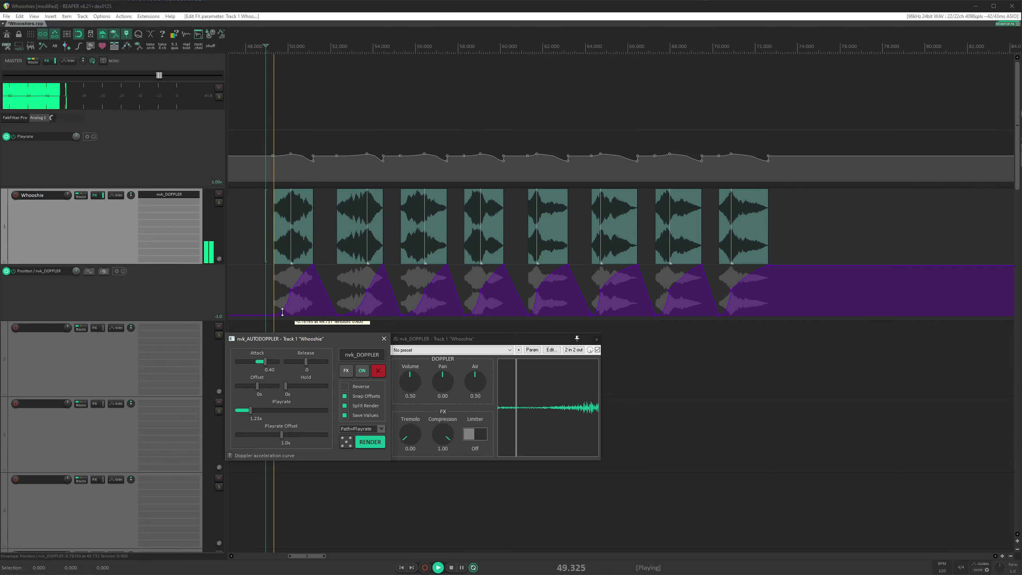
key(space)
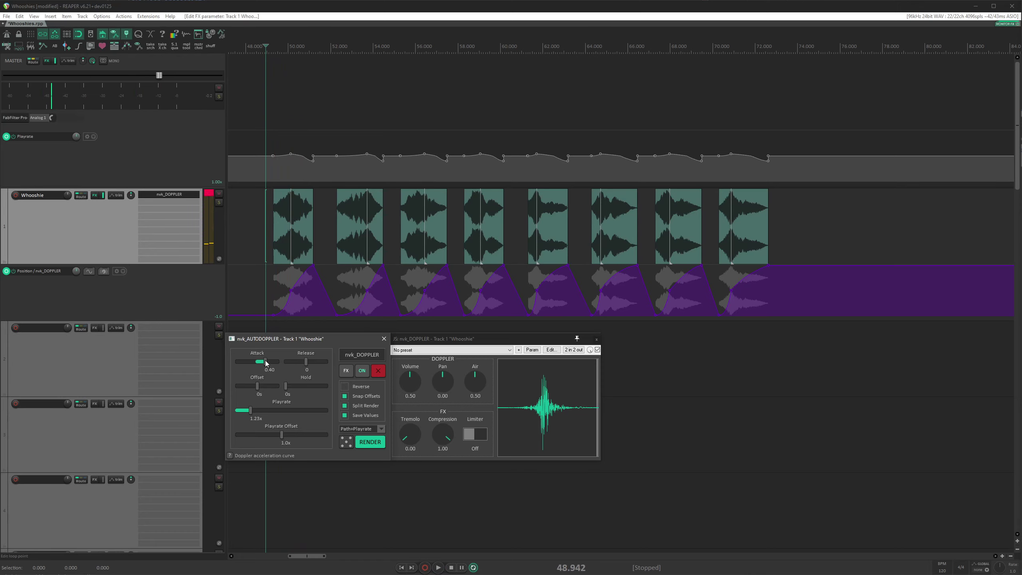
- Try an Attack curve of -0.62 and a Release curve of 0.64, auditioning each change, and reset both to 0
drag(265, 362, 244, 360)
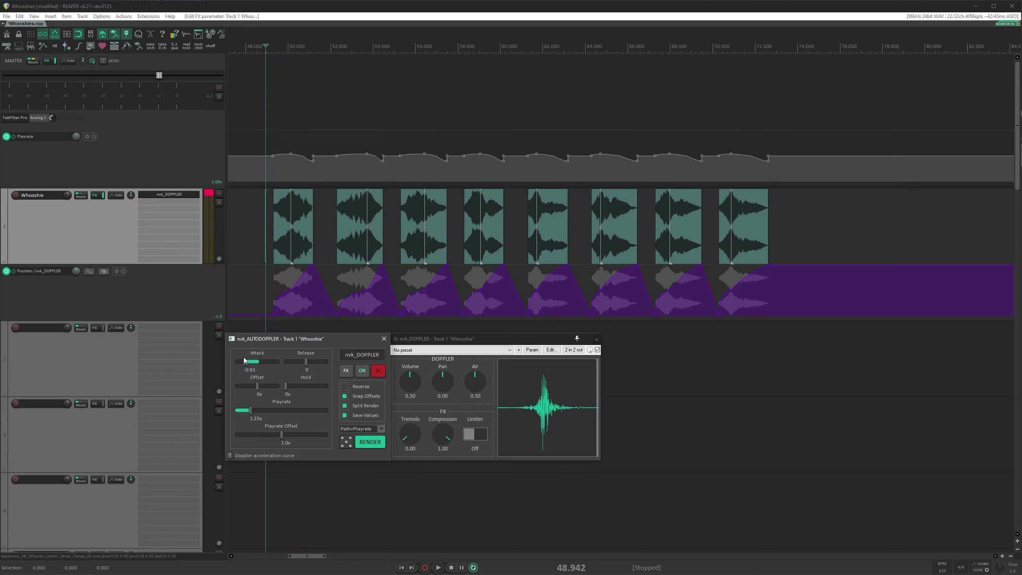
key(space)
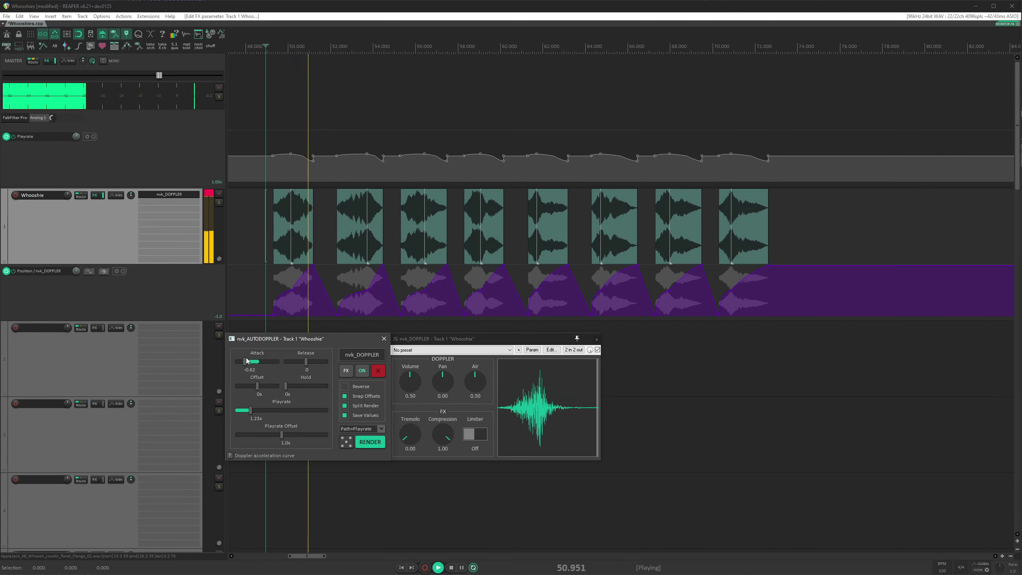
key(space)
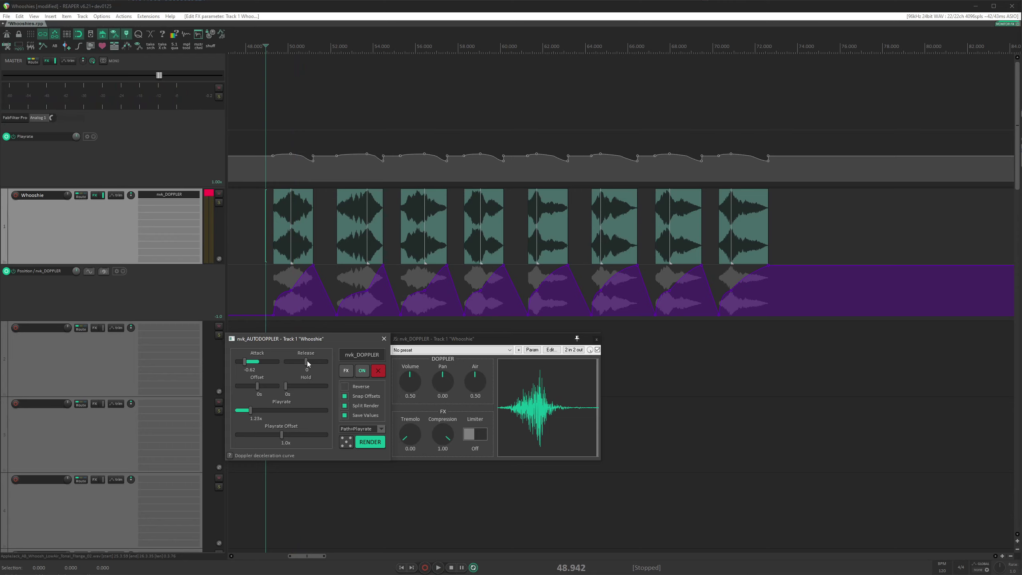
drag(307, 362, 321, 363)
key(space)
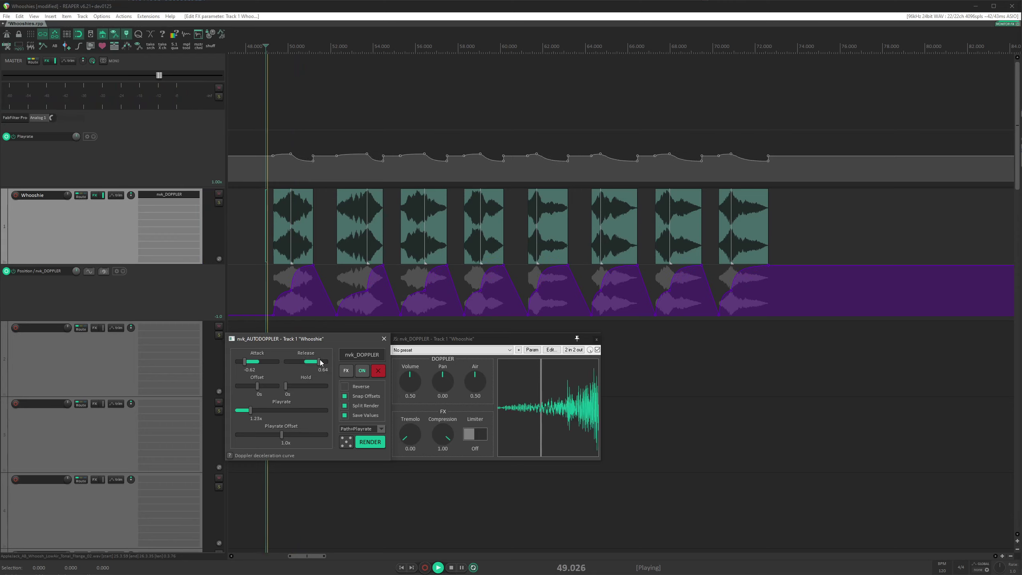
key(space)
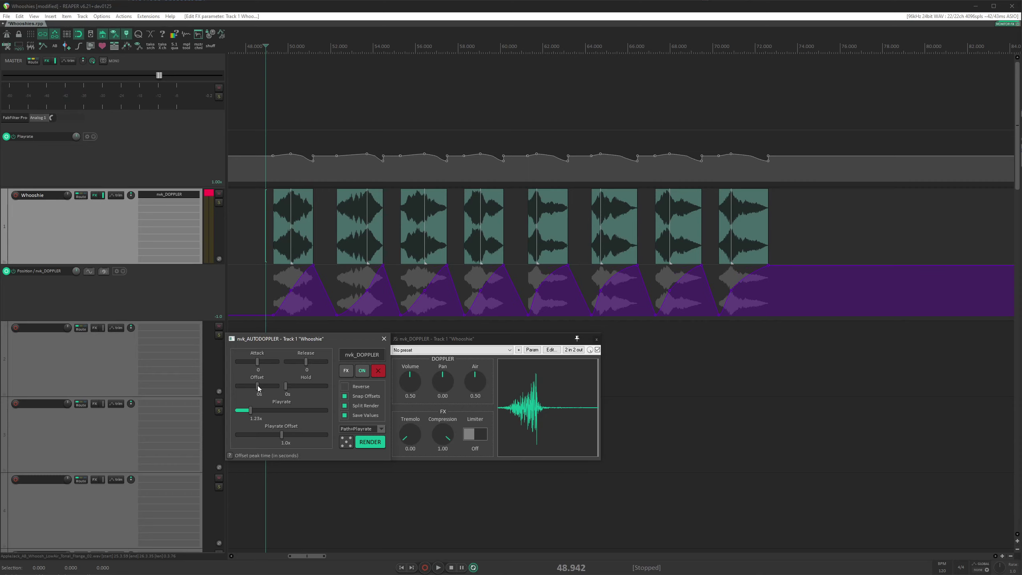
- Try shifting the doppler peaks earlier with an Offset of -0.29 s and reset the offset
drag(257, 385, 252, 386)
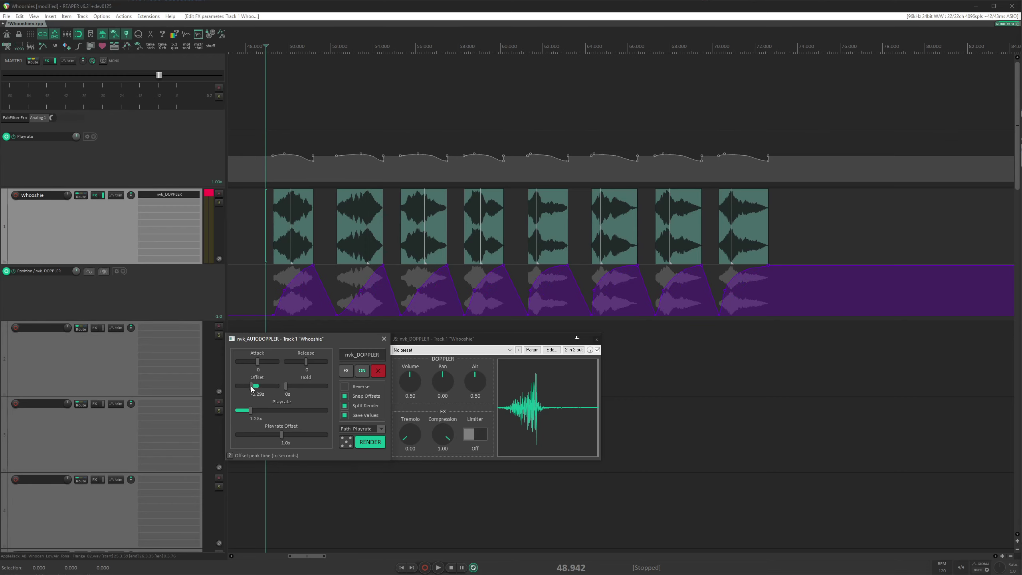
double_click(251, 386)
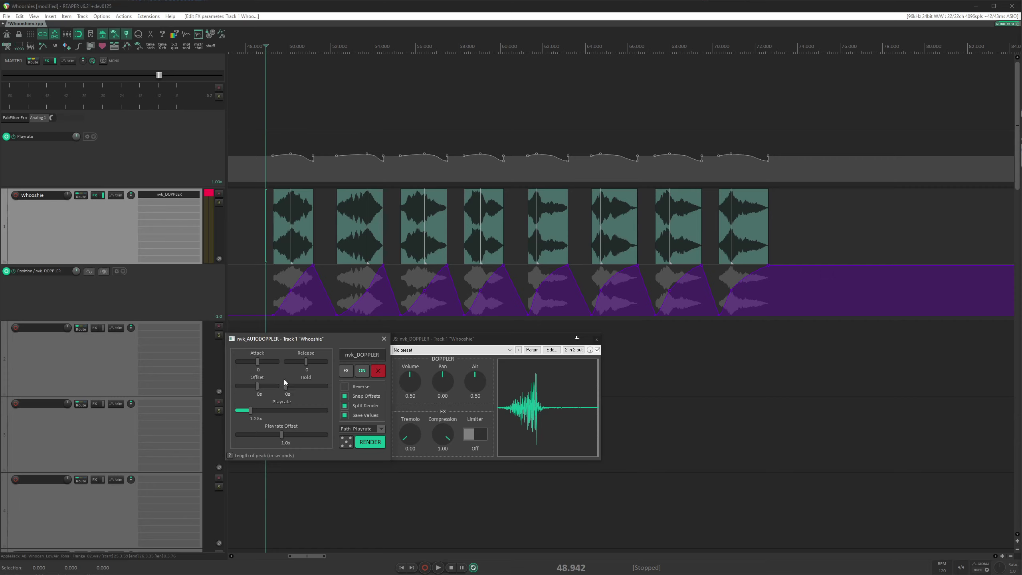
- Set the doppler curve's Attack to 0.33, Release to 0.38 and Hold to 0.40 s, auditioning the first whoosh
drag(257, 361, 314, 363)
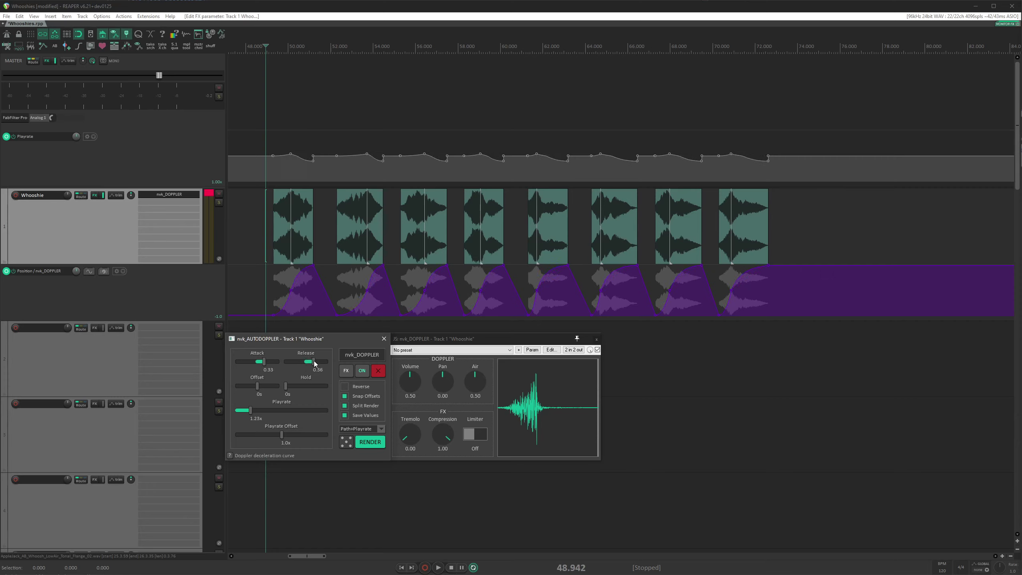
key(space)
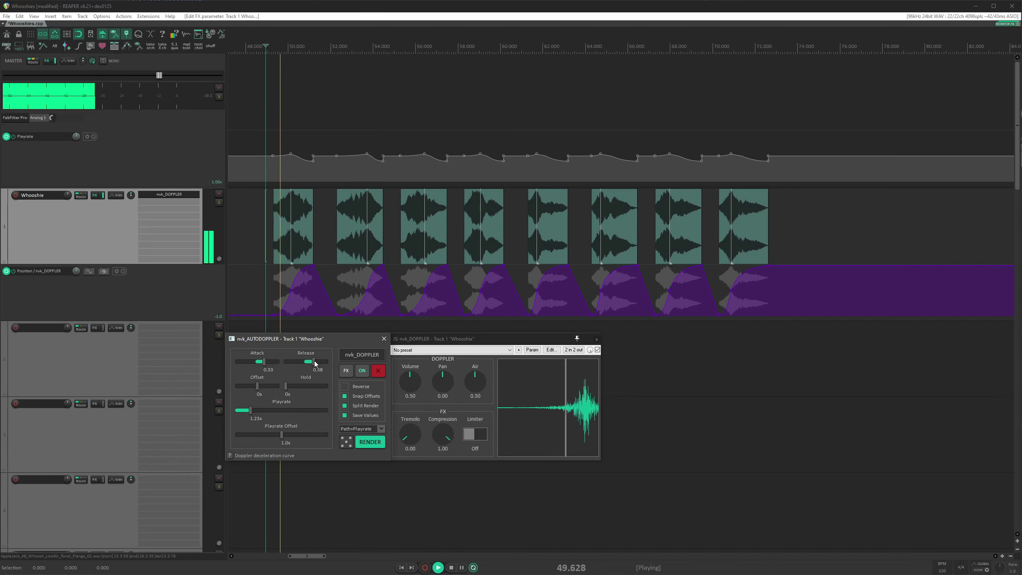
key(space)
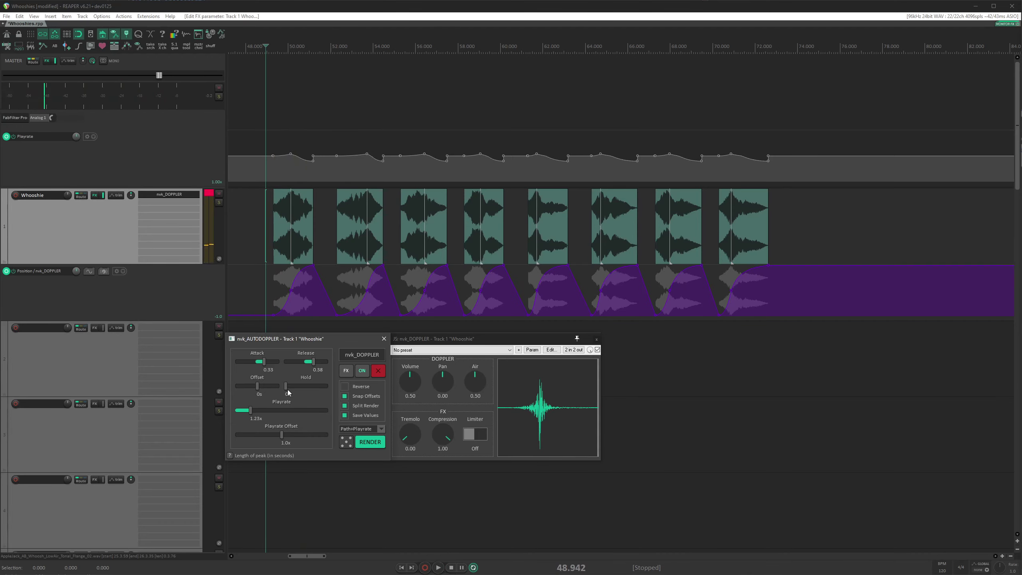
drag(286, 386, 302, 384)
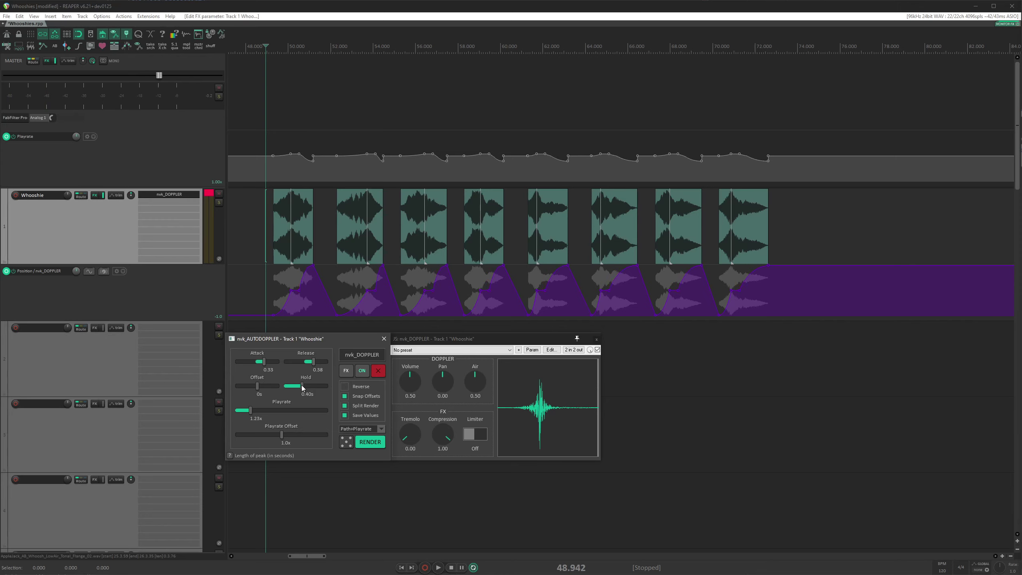
key(space)
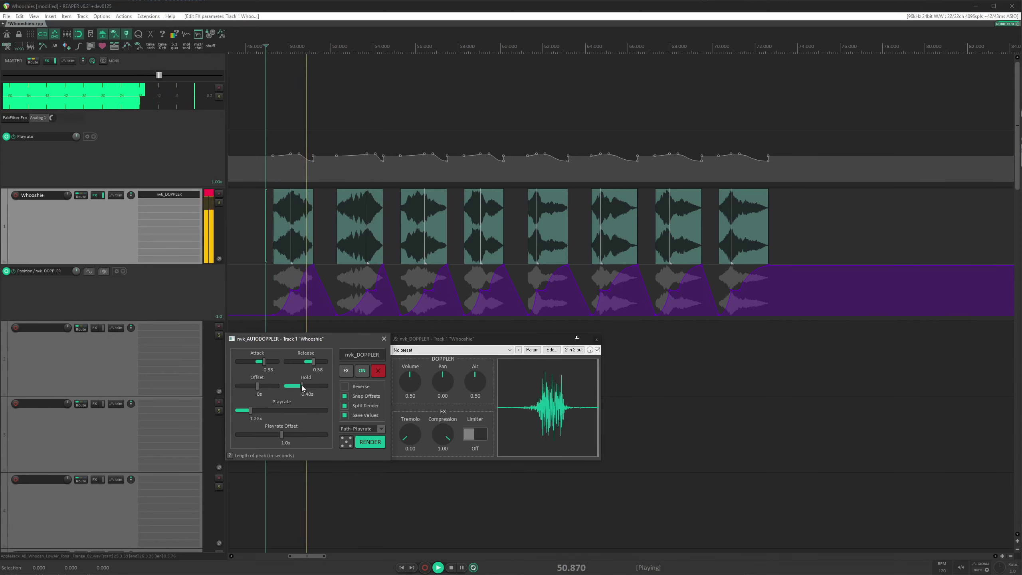
- Try a much stronger Playrate on the doppler automation, reduce it to 1.43x and audition the first whoosh
key(space)
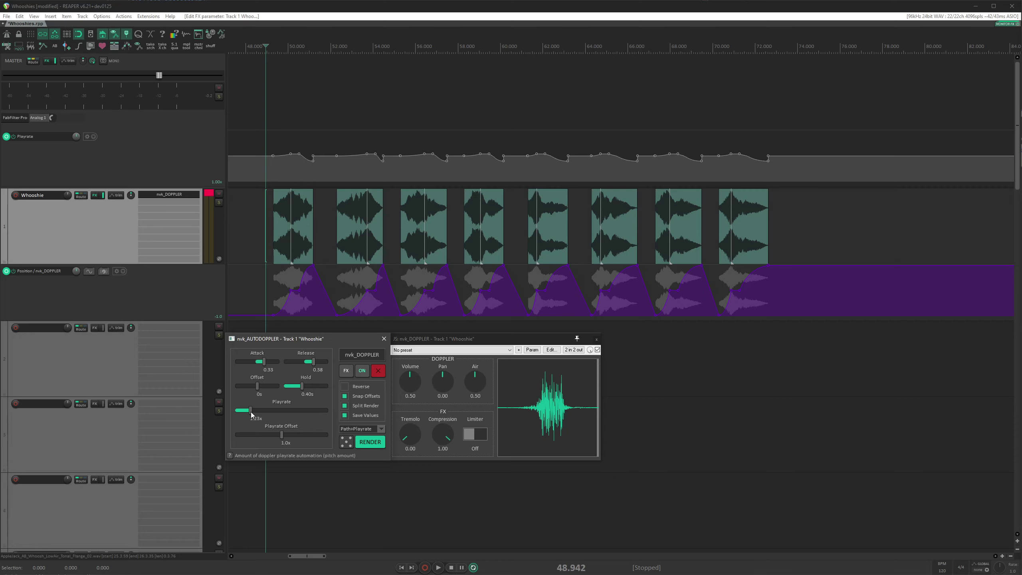
key(space)
drag(251, 411, 313, 410)
key(space)
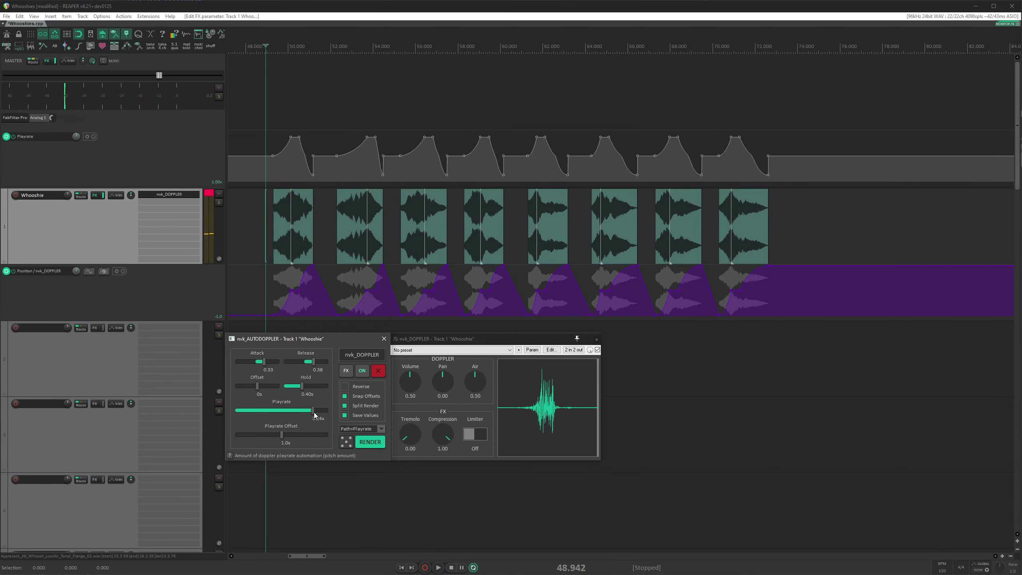
key(space)
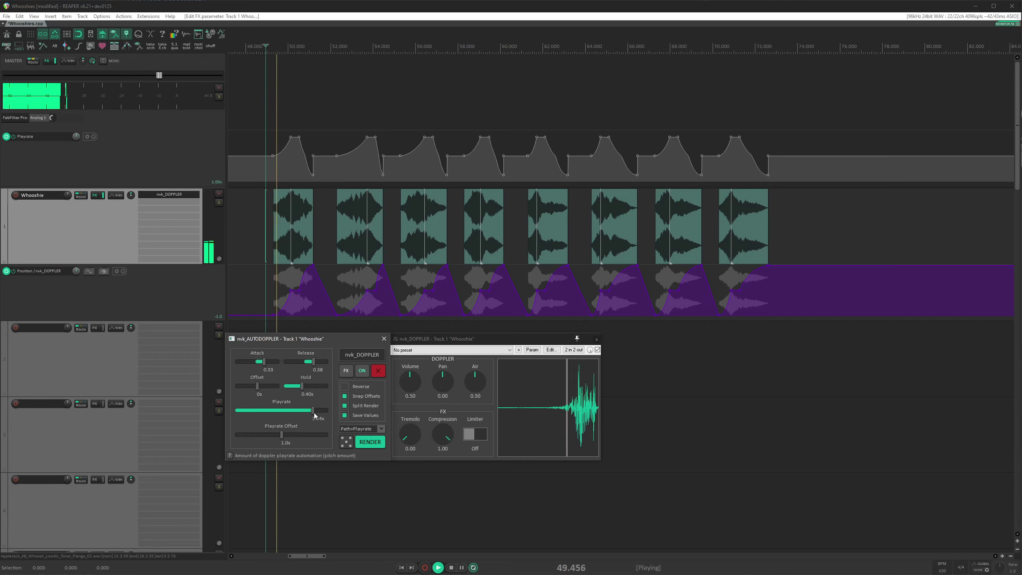
drag(314, 415, 260, 418)
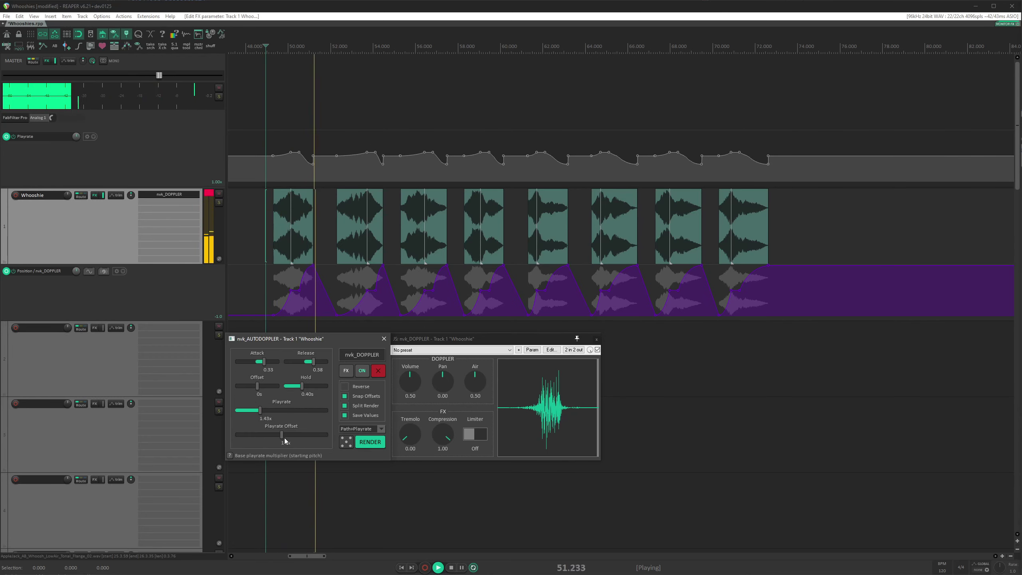
key(space)
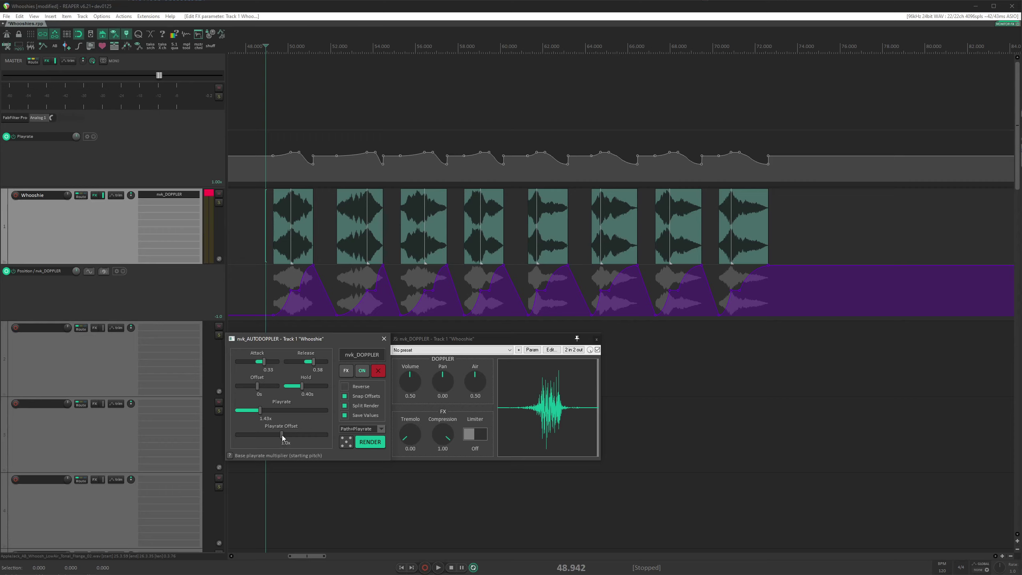
- Try a Playrate Offset of 0.61x, reduce Hold to 0.03 s and set the Playrate Offset to 1.57x
drag(282, 435, 265, 436)
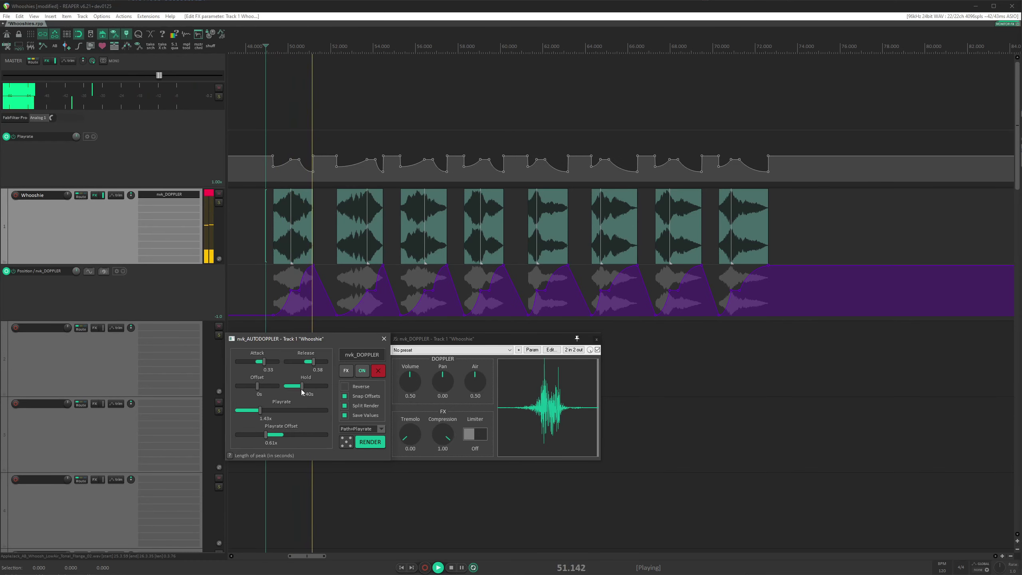
drag(301, 389, 286, 386)
drag(265, 436, 297, 438)
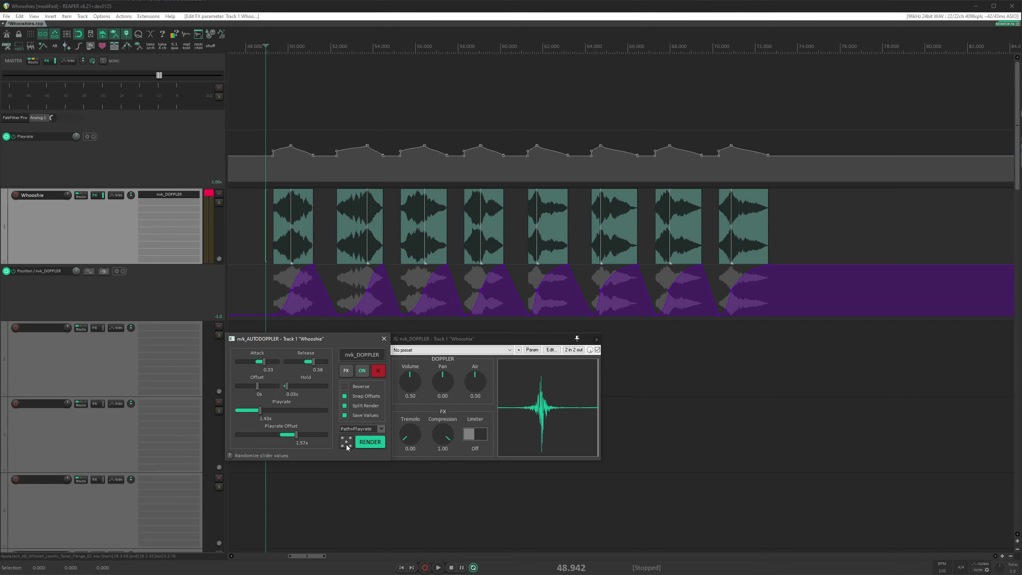
- Randomize the doppler slider values several times while auditioning the first whoosh from its start
click(273, 243)
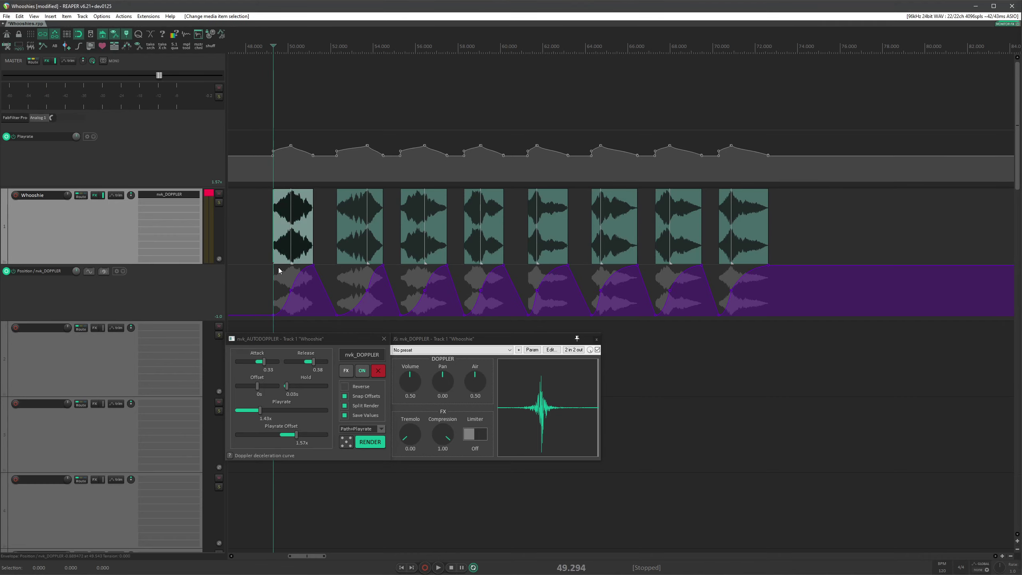
click(346, 442)
key(space)
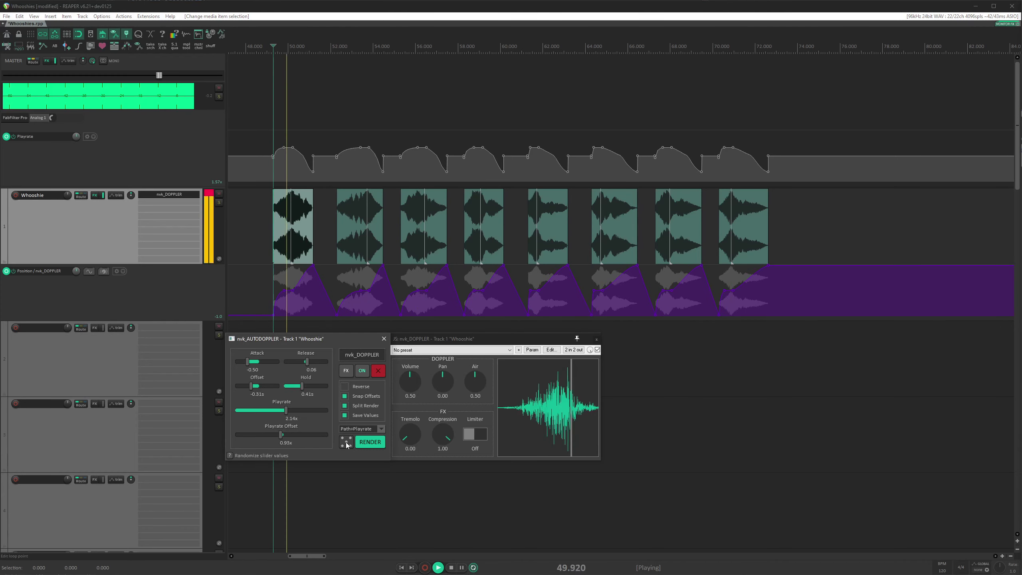
click(347, 442)
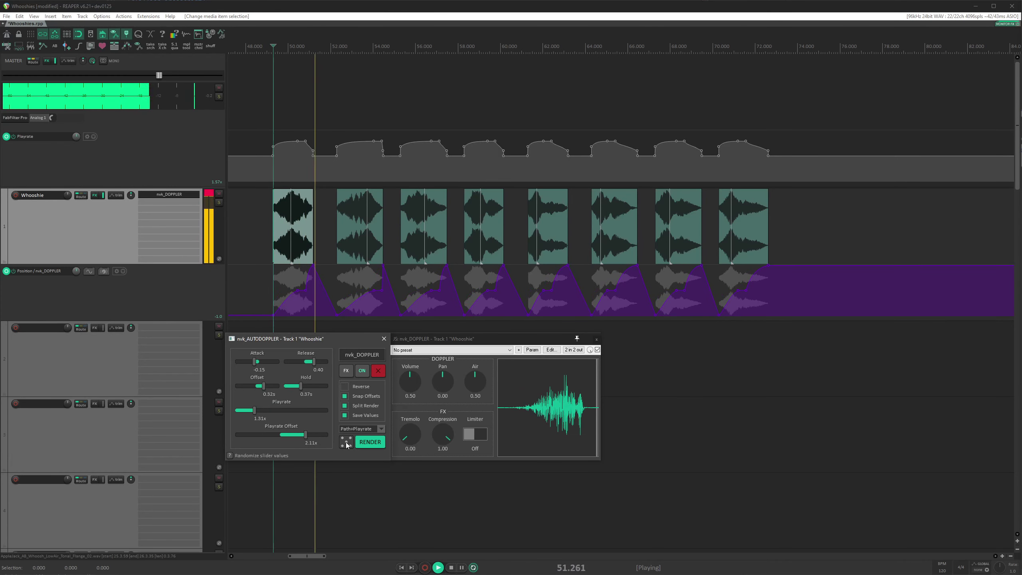
click(346, 443)
click(346, 443)
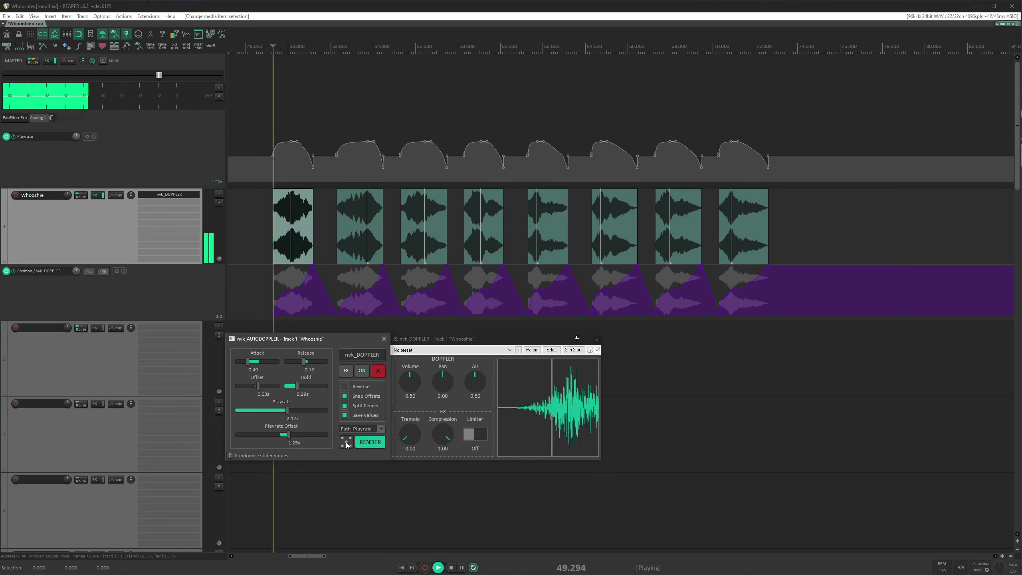
click(346, 442)
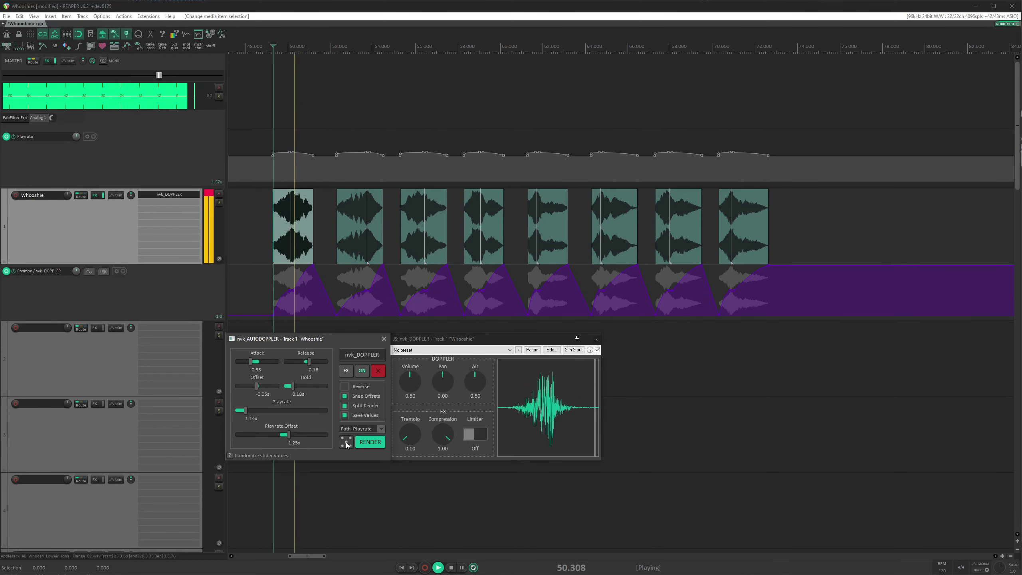
key(space)
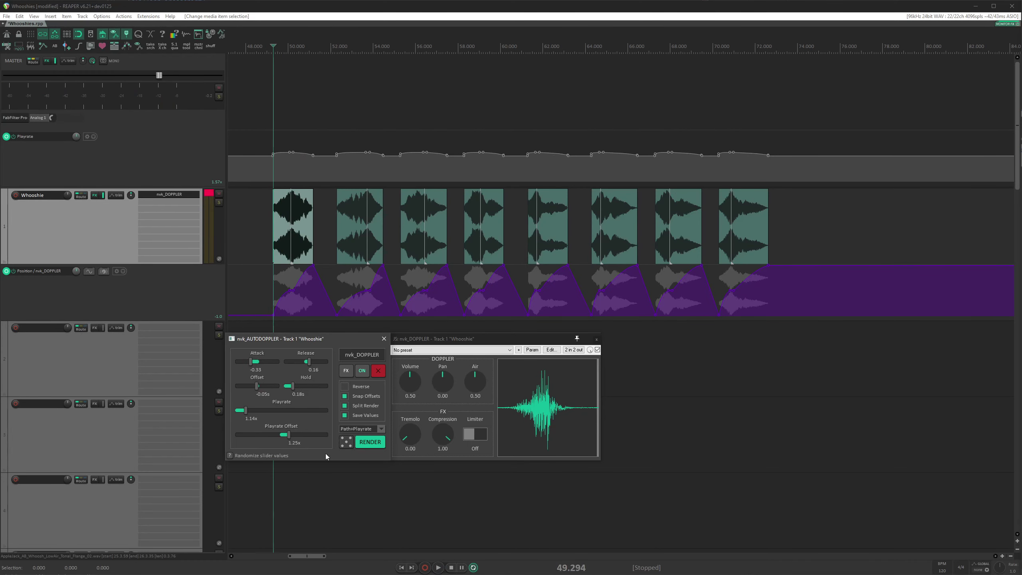
- Render two doppler variations of the Whooshie track, randomizing the sliders in between, and remove the doppler effect
click(368, 443)
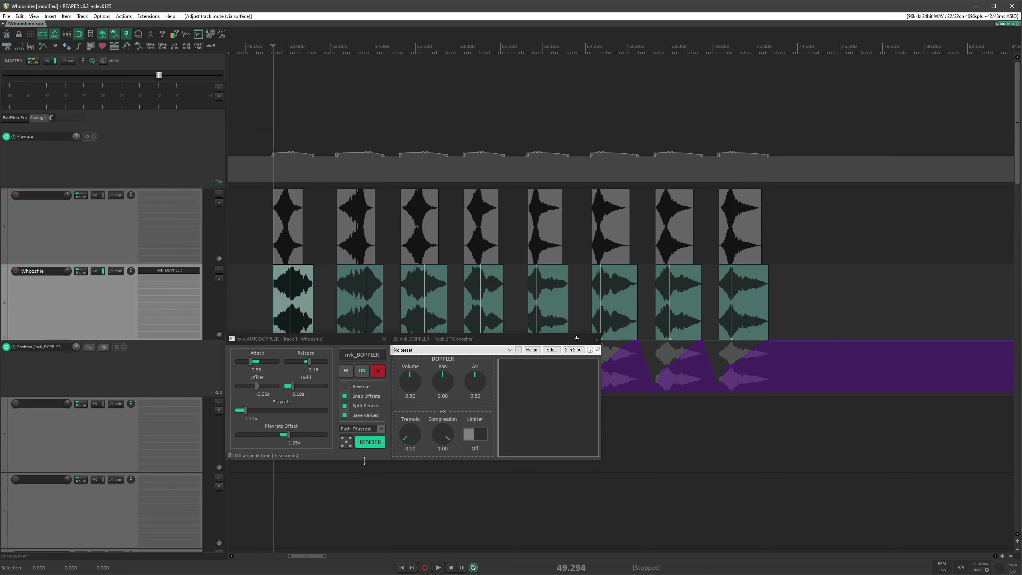
click(346, 441)
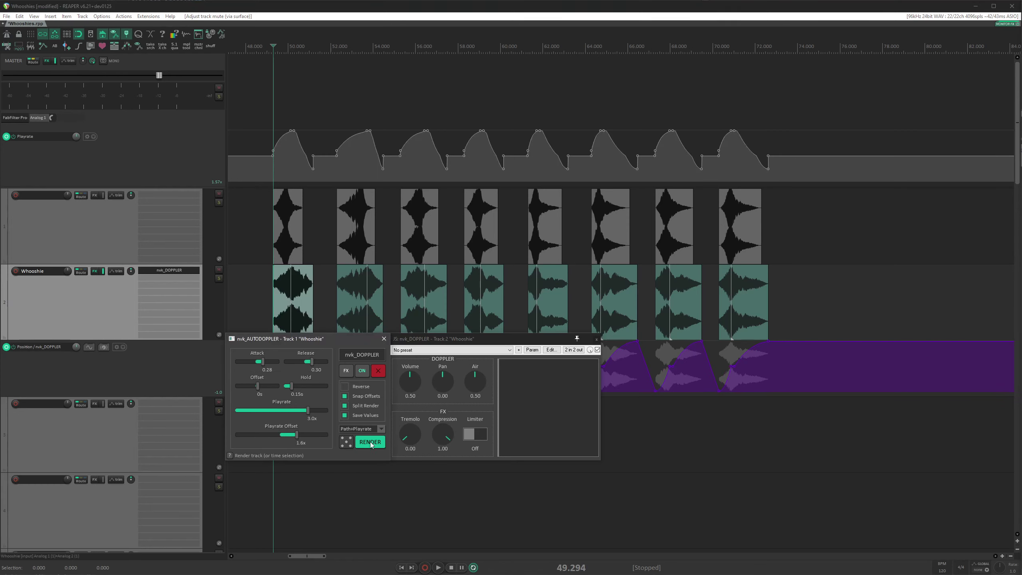
click(370, 442)
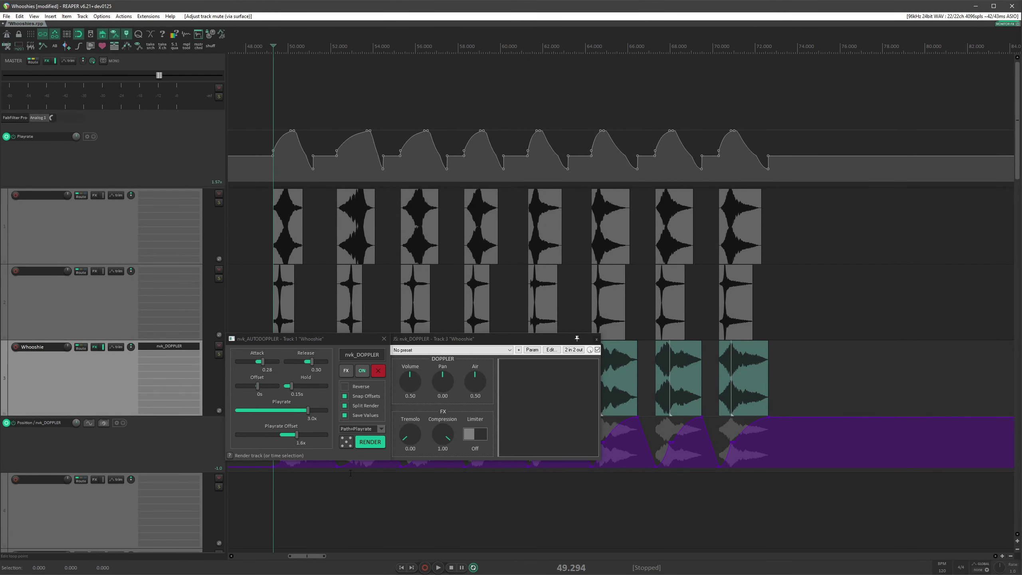
click(378, 371)
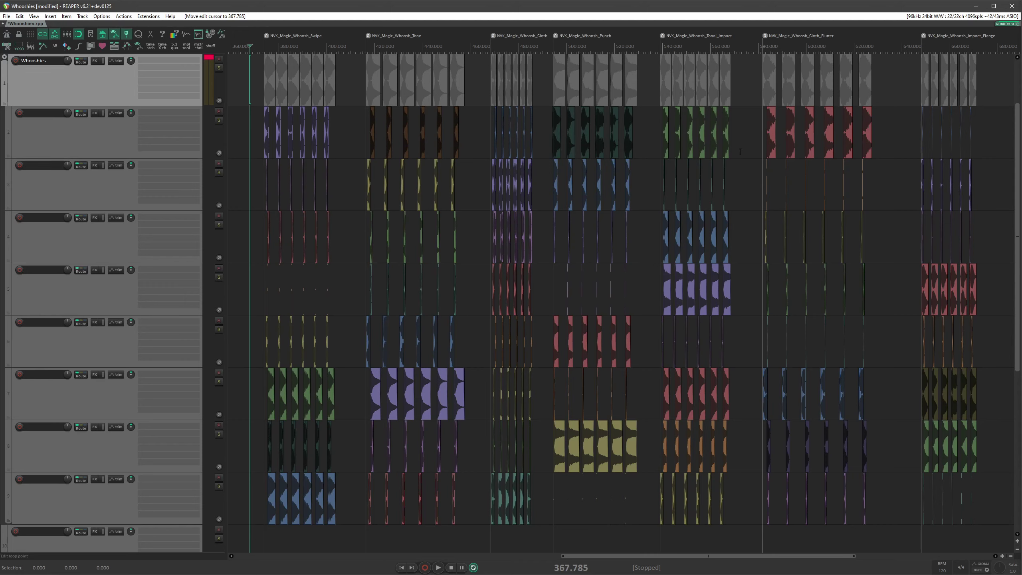
- Select the layered NVK_Magic_Whoosh_Cloth_Flutter items and run nvk_AUTODOPPLER on their Whooshies folder track
drag(747, 78, 889, 518)
key(z)
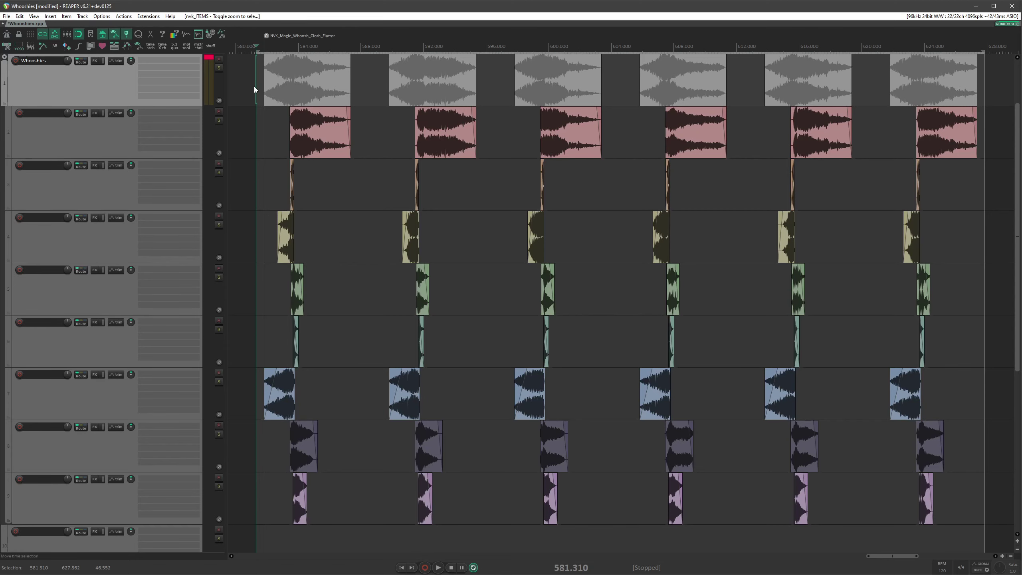
key(d)
drag(263, 92, 138, 241)
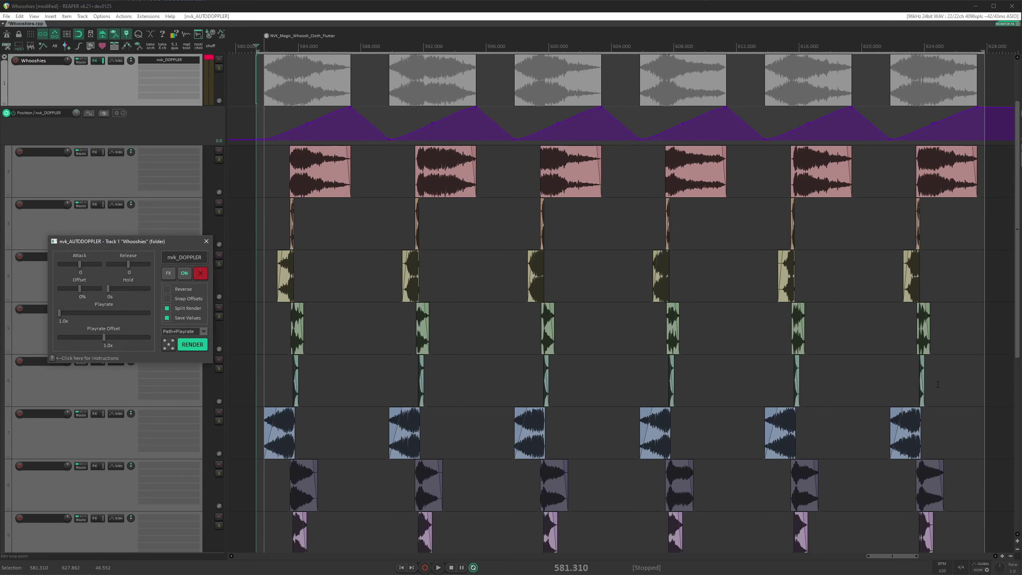
- Enable Snap Offsets for the folder's doppler automation and briefly open the nvk_DOPPLER effect window
click(167, 299)
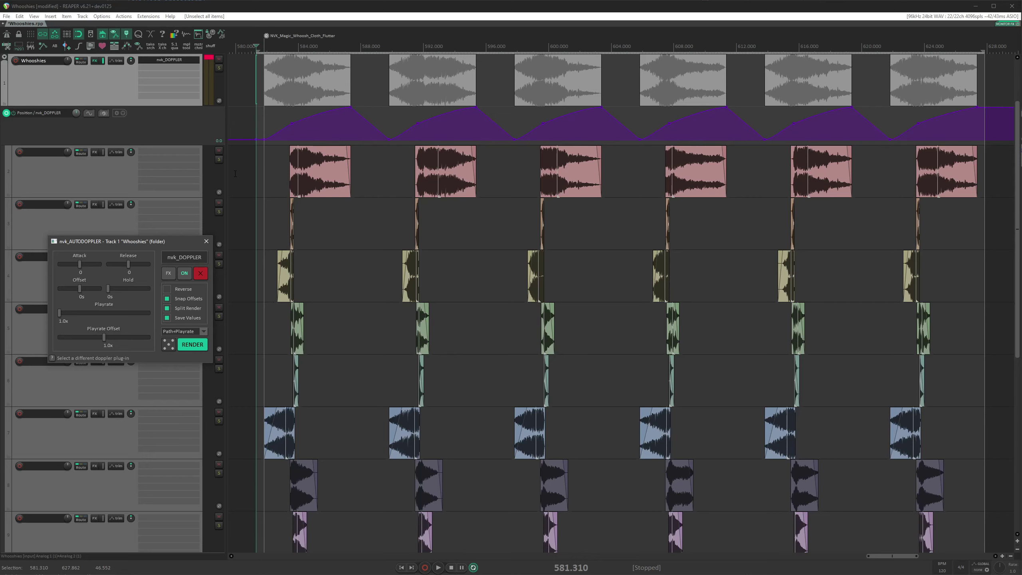
click(169, 274)
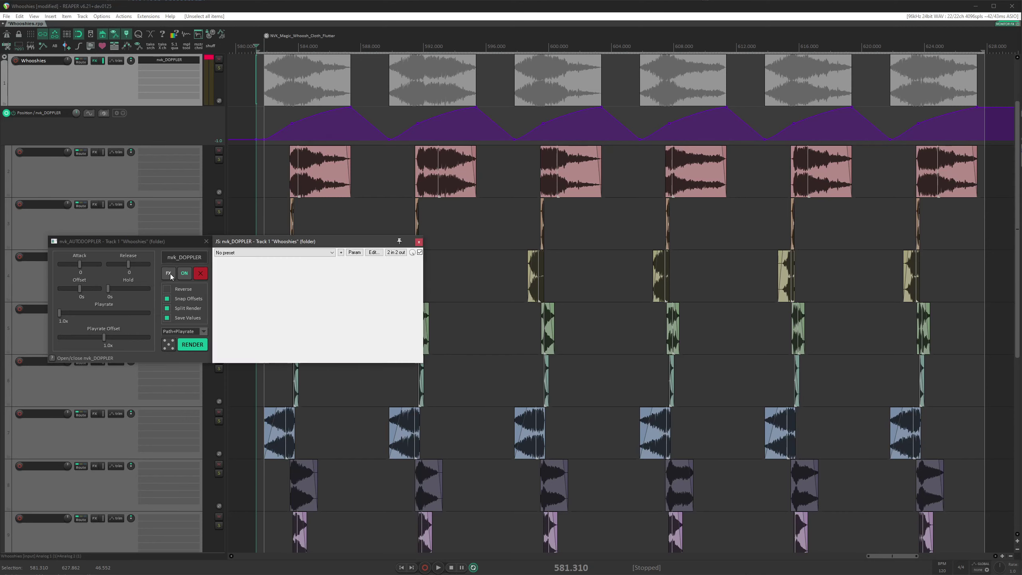
click(169, 273)
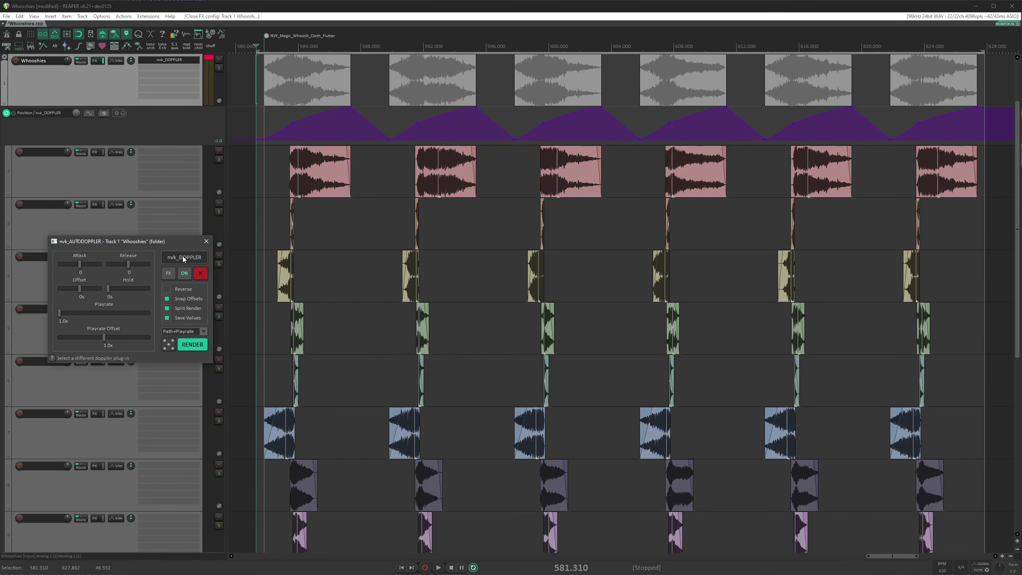
- Switch the folder's doppler plug-in to TRAVELER, accepting removal of nvk_DOPPLER and remembering the New instance answer for the script
click(183, 258)
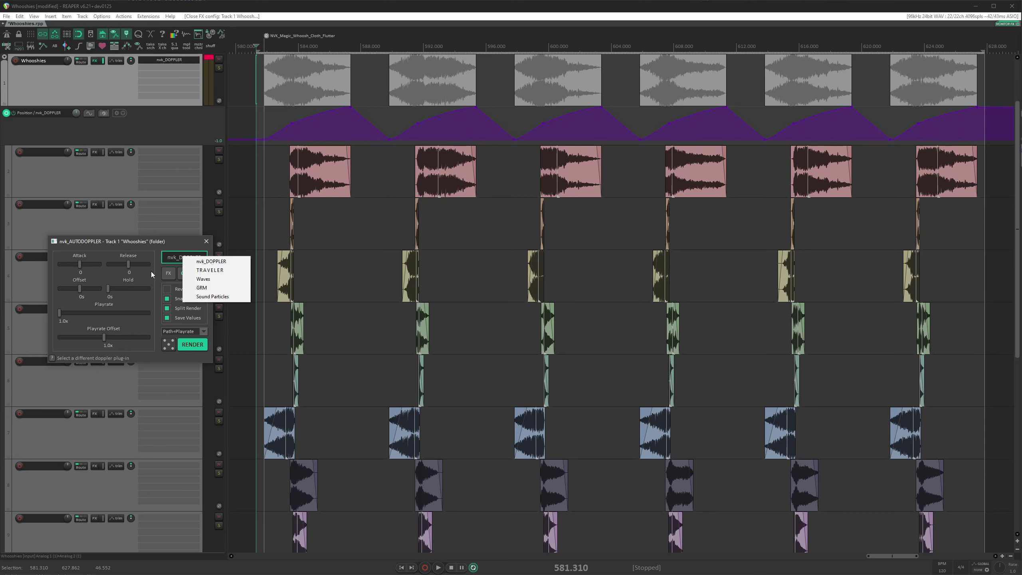
click(196, 270)
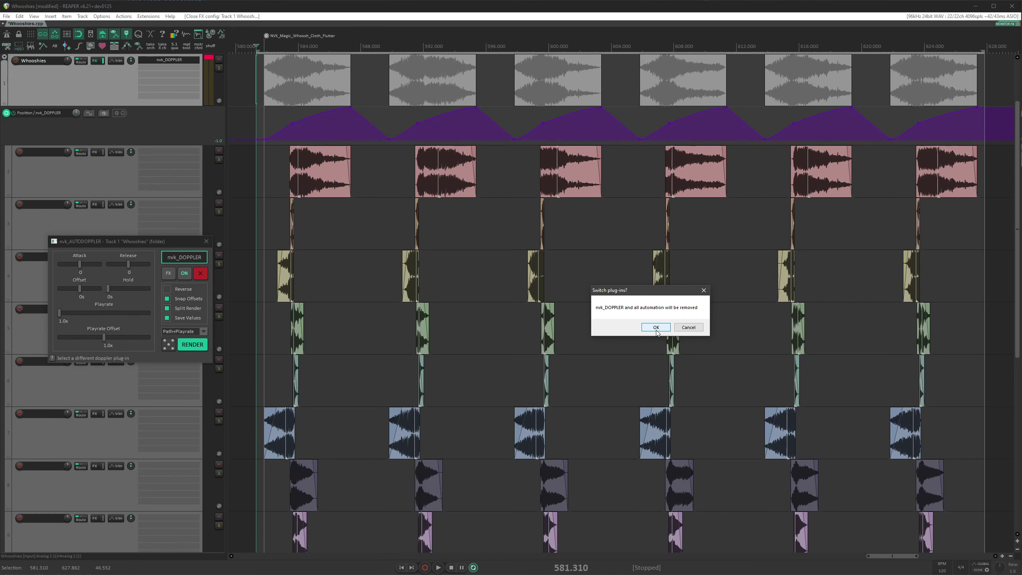
click(655, 328)
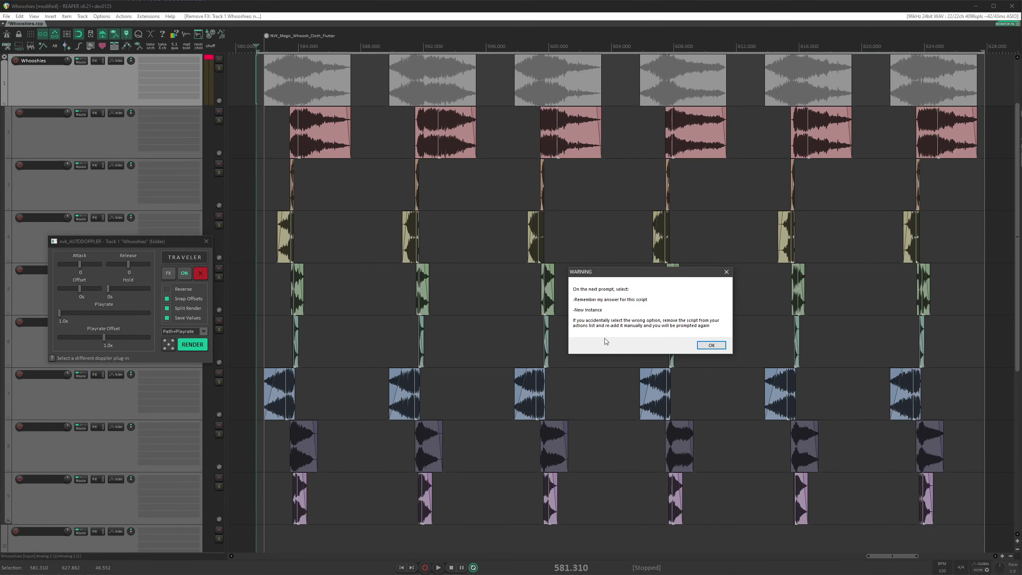
click(711, 345)
click(314, 173)
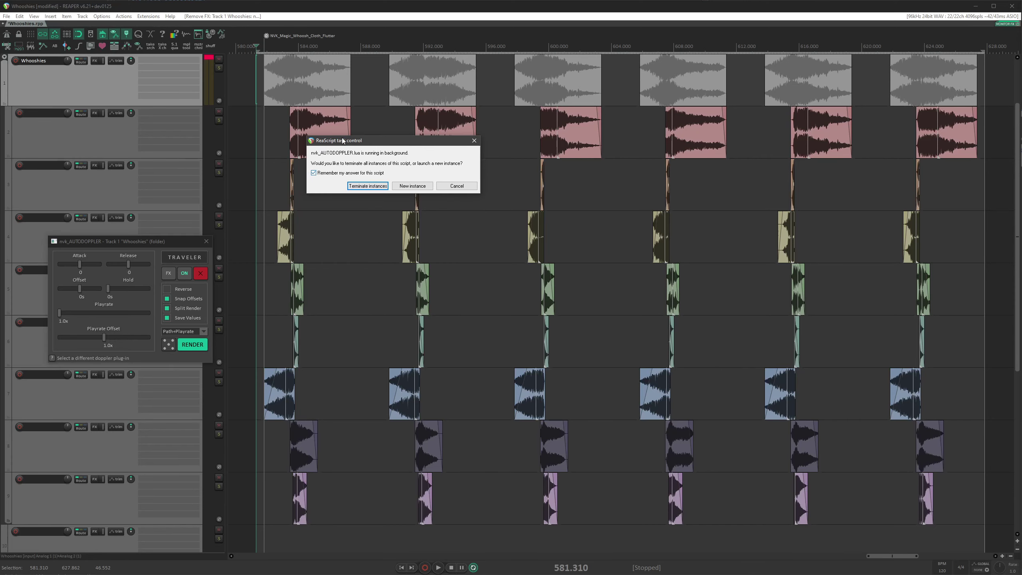
click(411, 186)
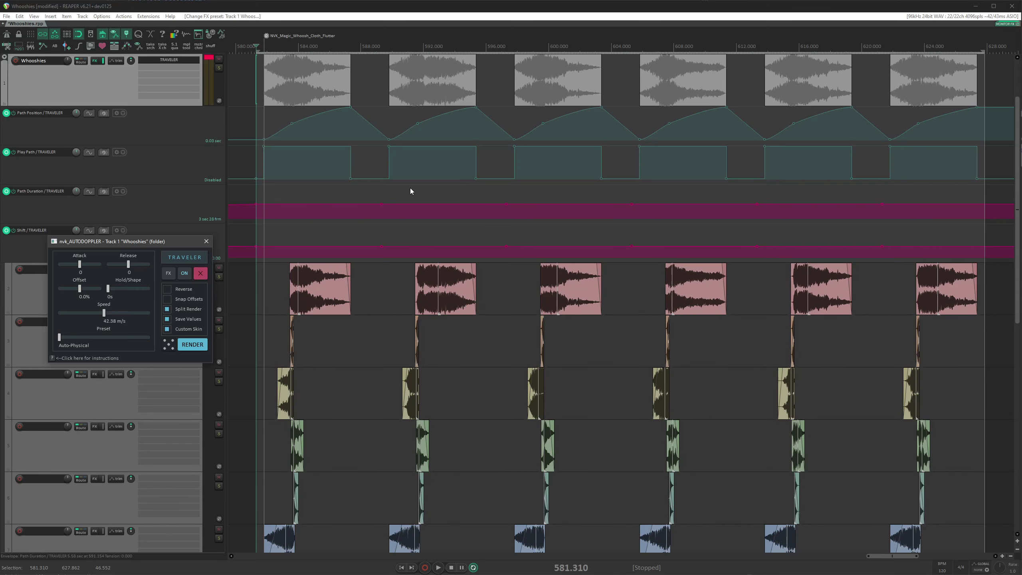
- Open the TRAVELER plug-in window and try the user preset U-02, also selecting it from the plug-in's own presets
drag(178, 241, 222, 280)
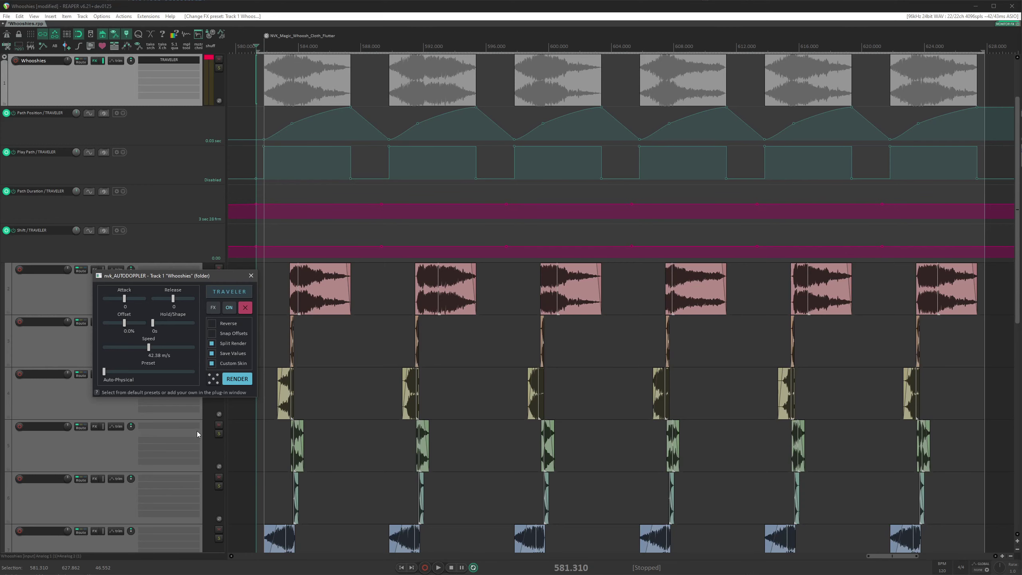
click(213, 307)
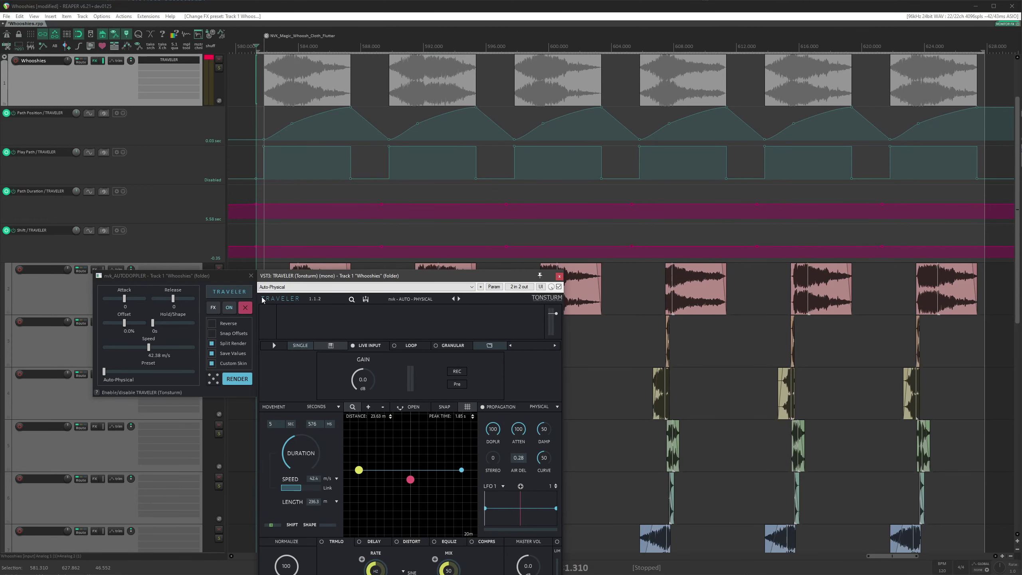
drag(105, 372, 197, 373)
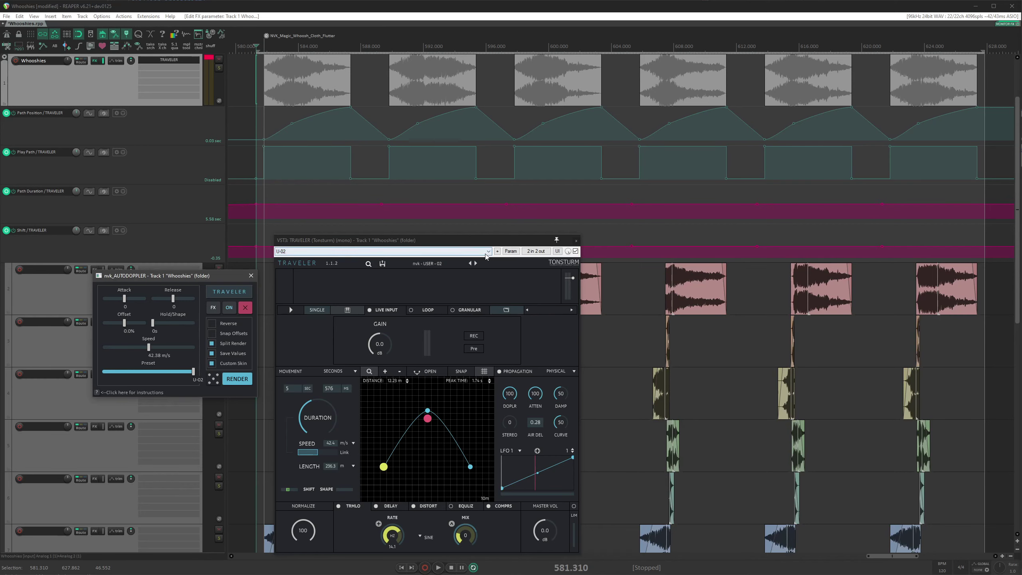
click(464, 251)
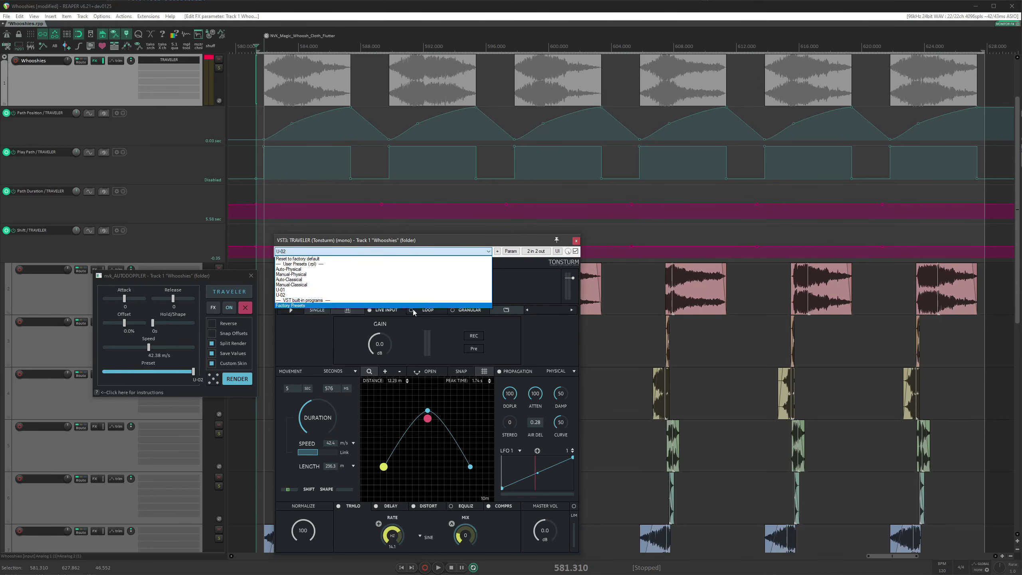
click(381, 294)
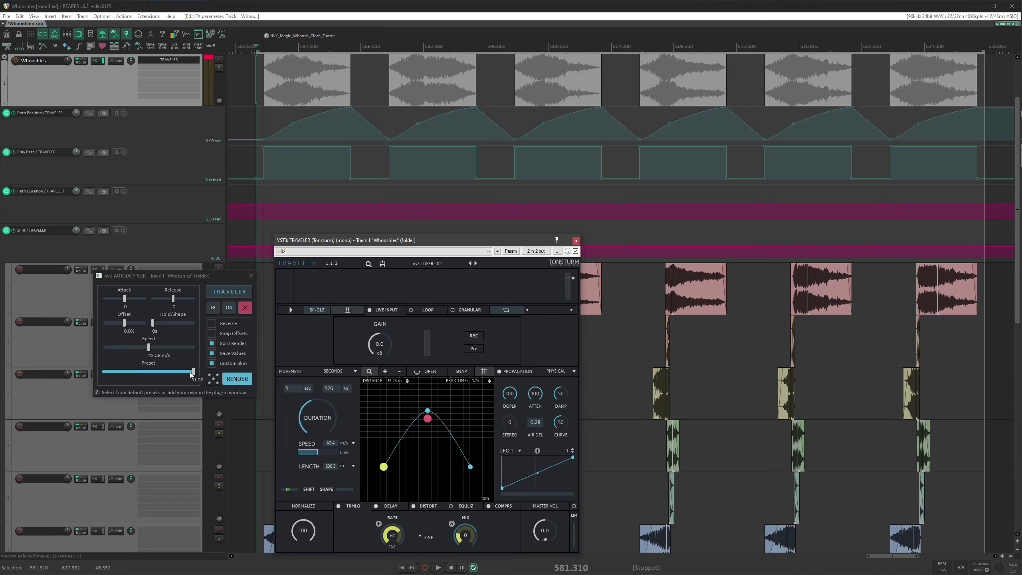
- Return the preset to Auto-Physical, and audition the Cloth Flutter whooshes with the TRAVELER window closed
drag(190, 372, 104, 374)
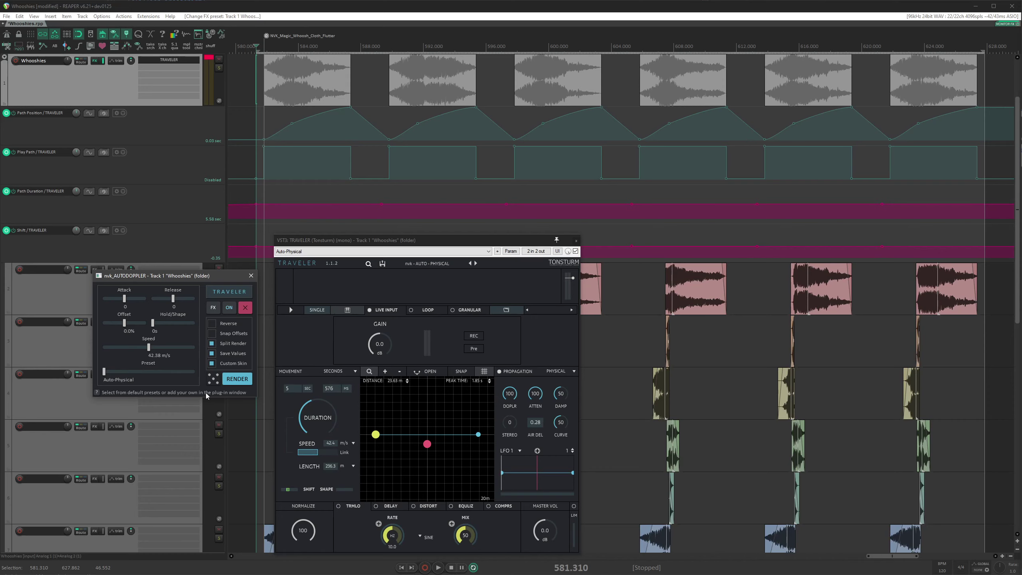
drag(338, 242, 344, 220)
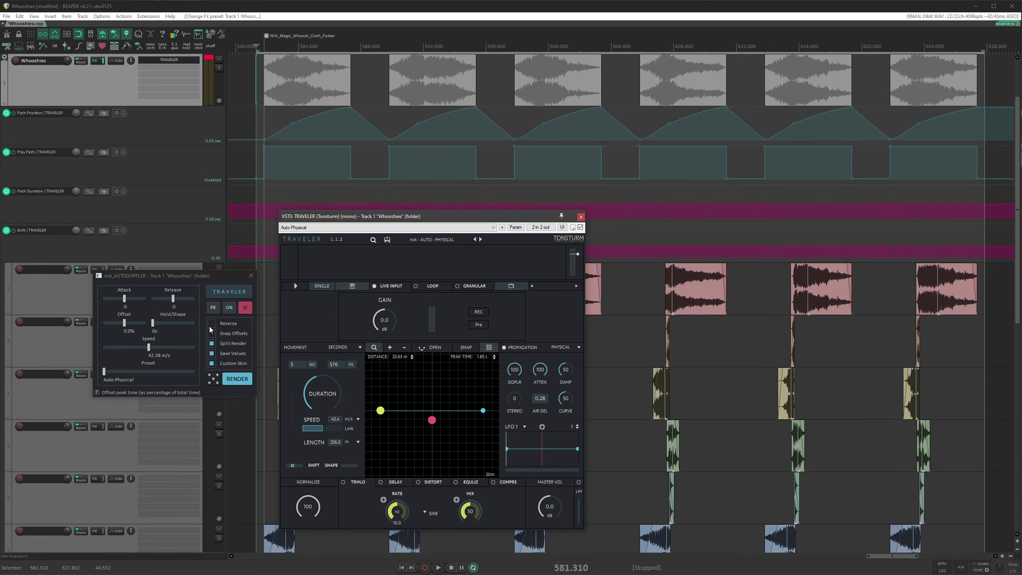
click(580, 218)
key(space)
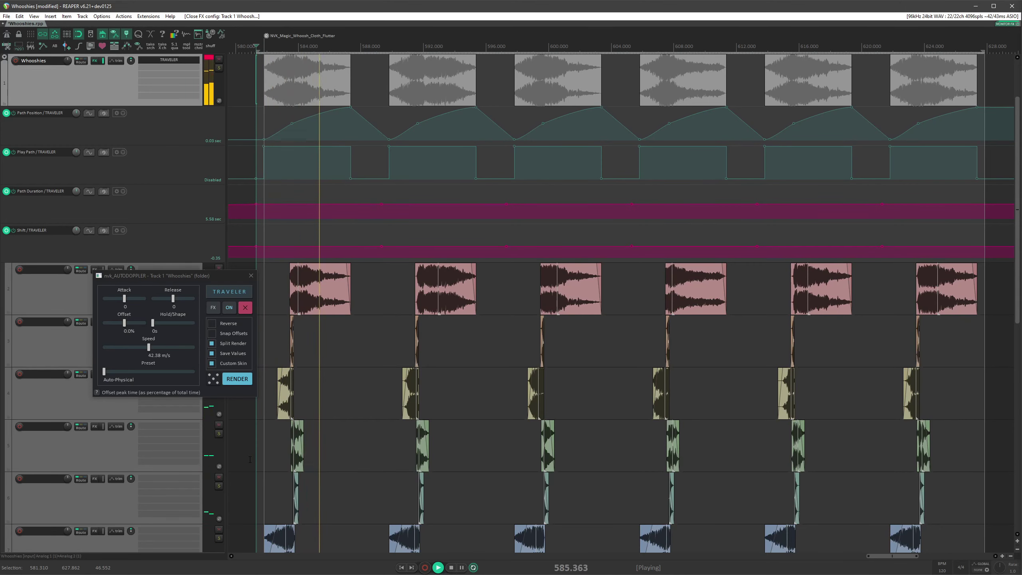
- Audition the Cloth Flutter whooshes with TRAVELER bypassed, and re-enable the plug-in
key(space)
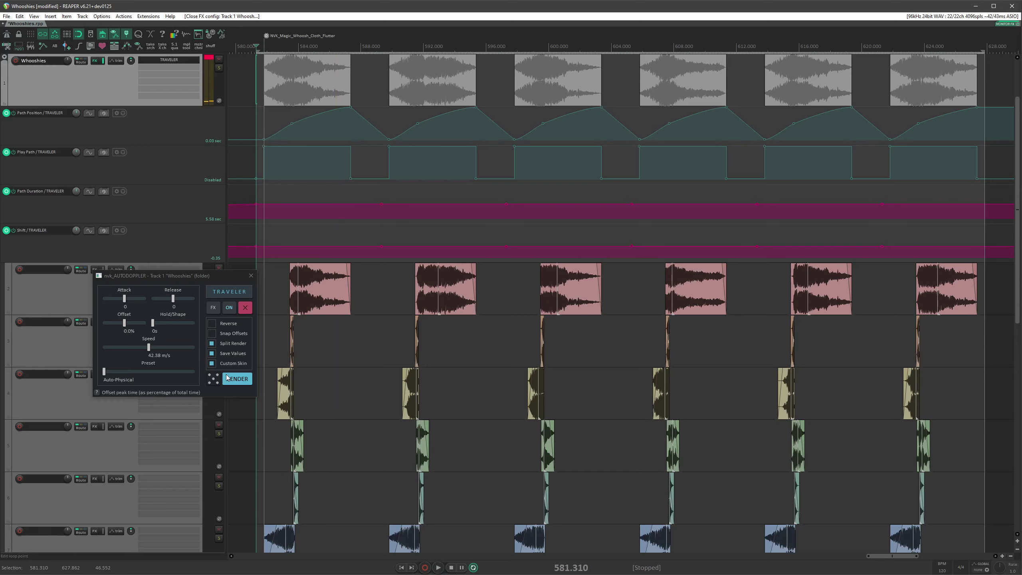
click(229, 308)
key(space)
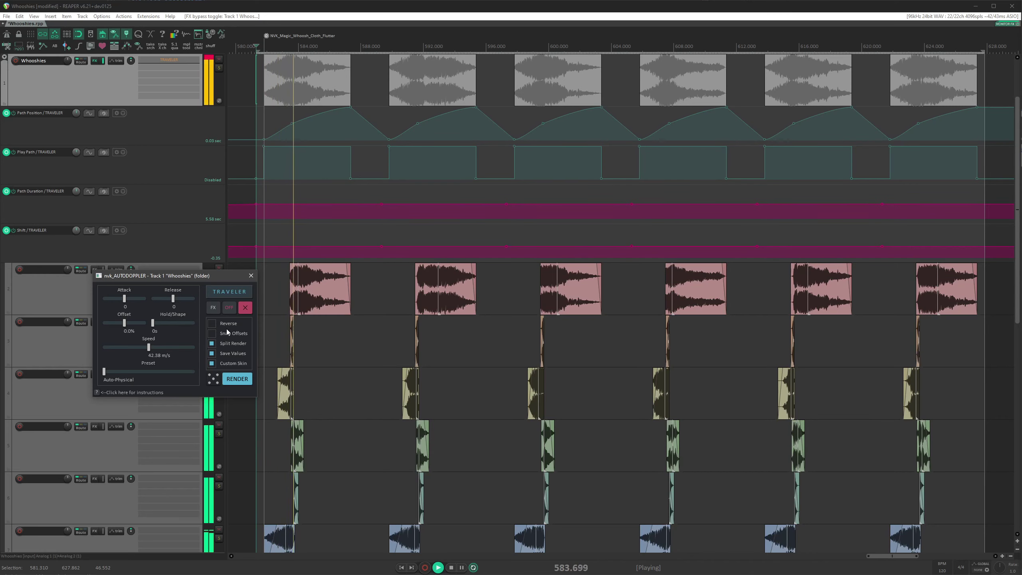
key(space)
click(229, 308)
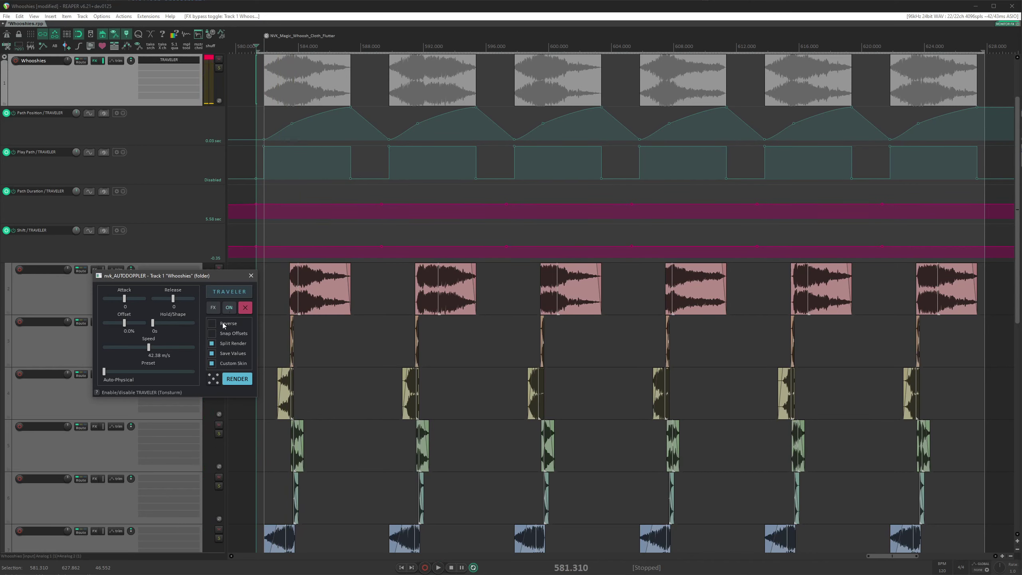
- Raise the doppler speed to 124.43 m/s and audition it, and repeat the audition at an even higher speed
drag(149, 347, 168, 347)
key(space)
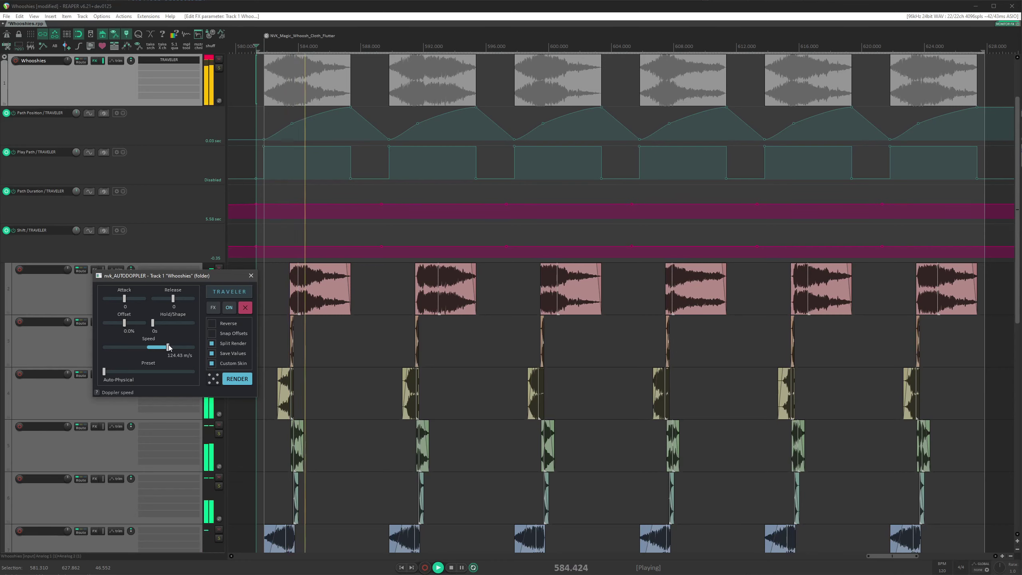
key(space)
drag(170, 348, 180, 351)
key(space)
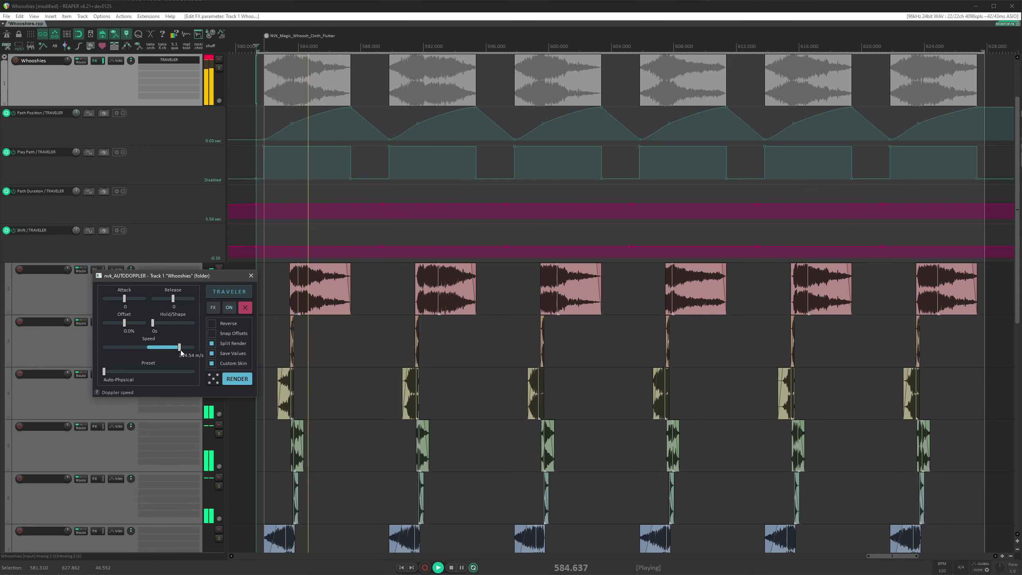
key(space)
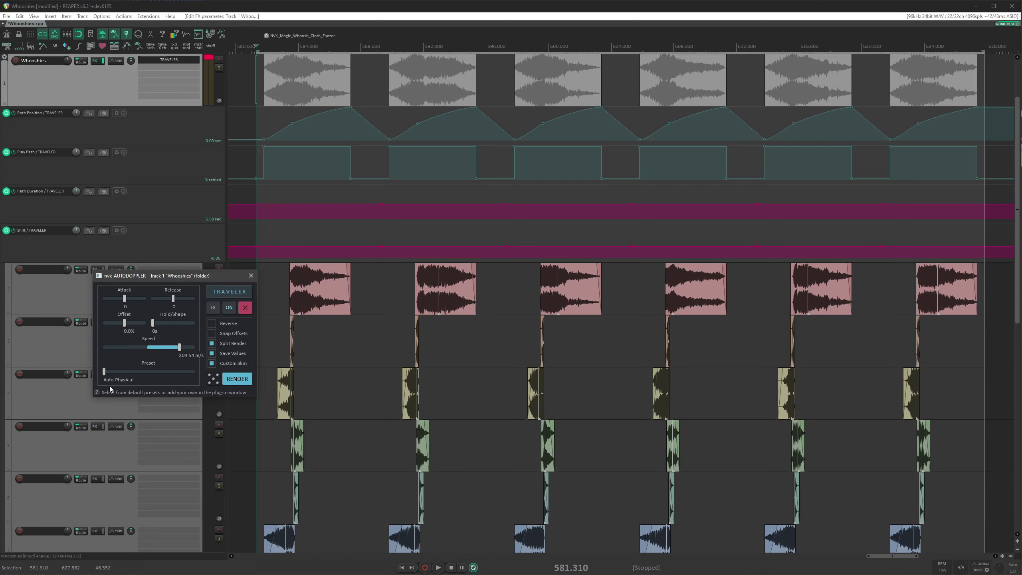
- Switch the preset to Manual-Physical with Attack 0.66 and Speed 143.02 m/s, and audition the whooshes
drag(105, 371, 121, 371)
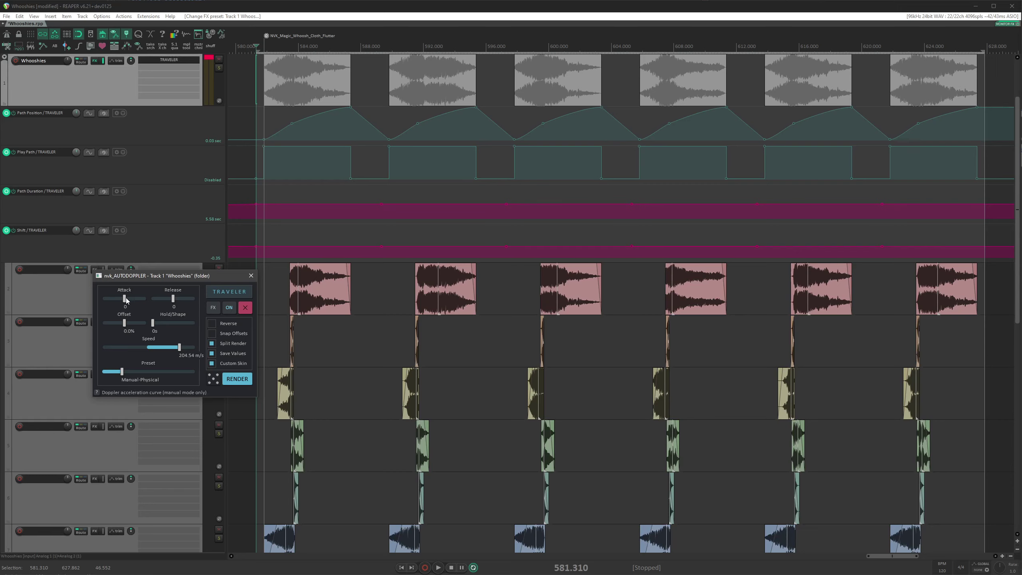
drag(126, 297, 135, 299)
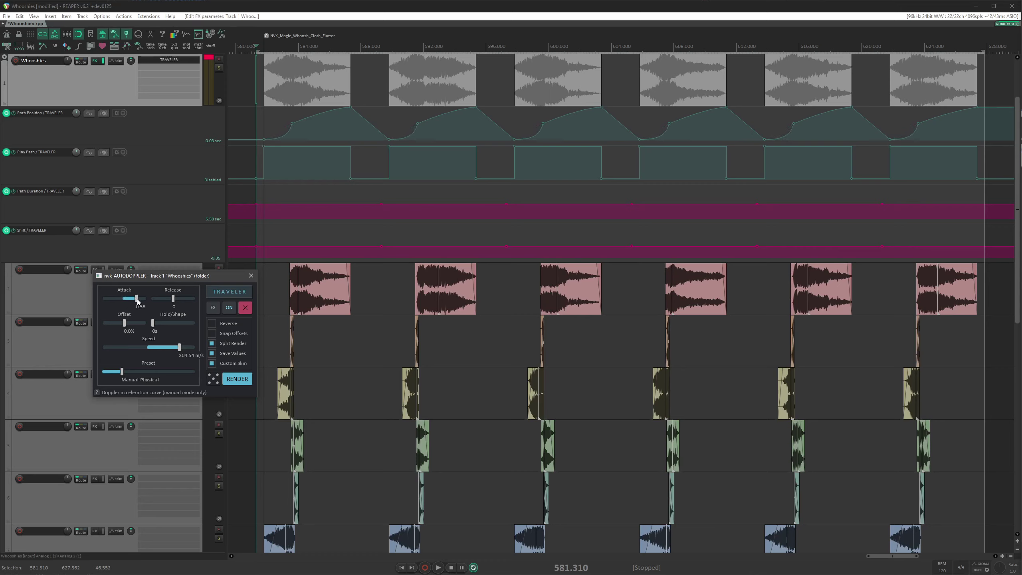
drag(180, 347, 171, 350)
drag(137, 299, 139, 299)
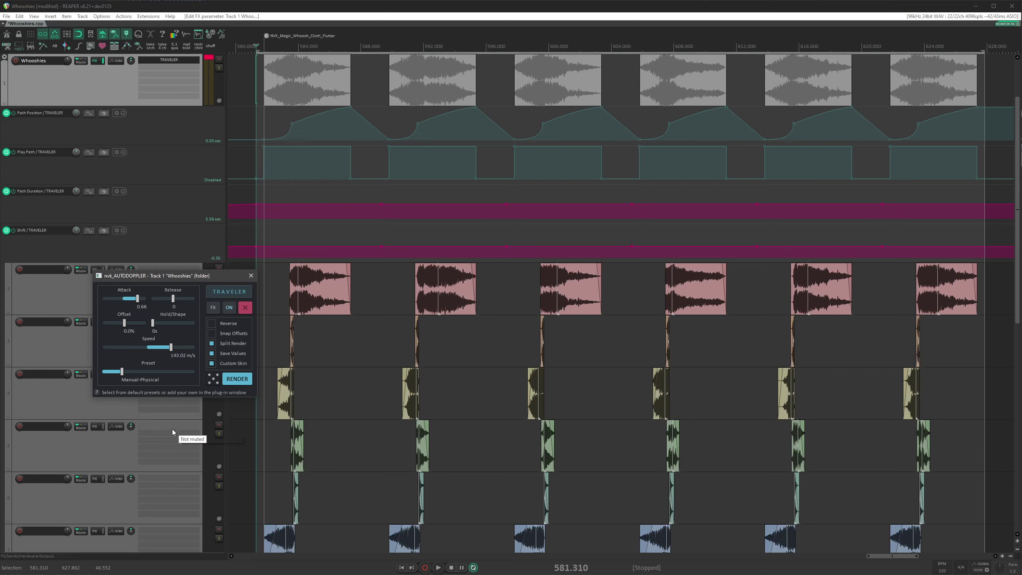
key(space)
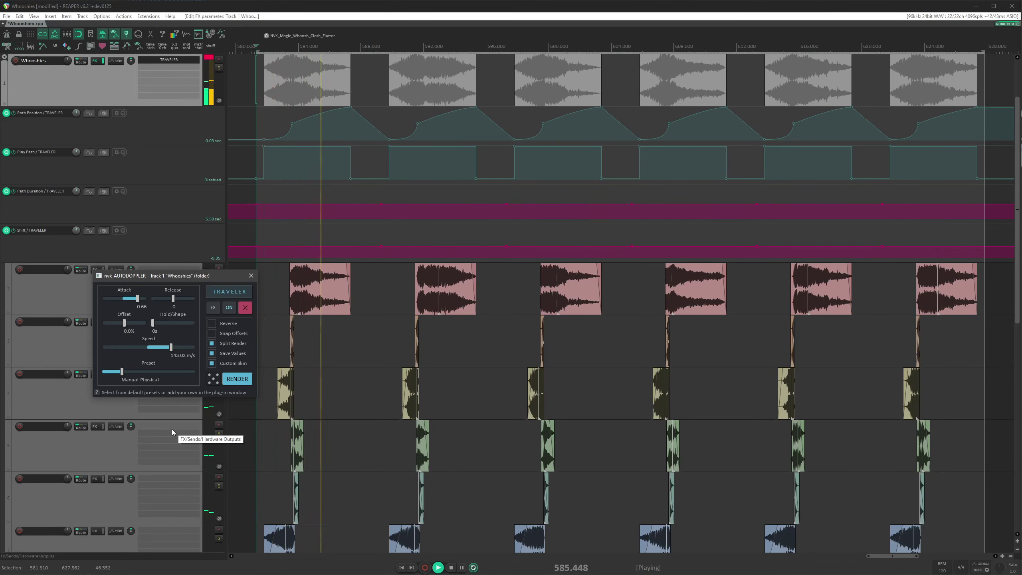
key(space)
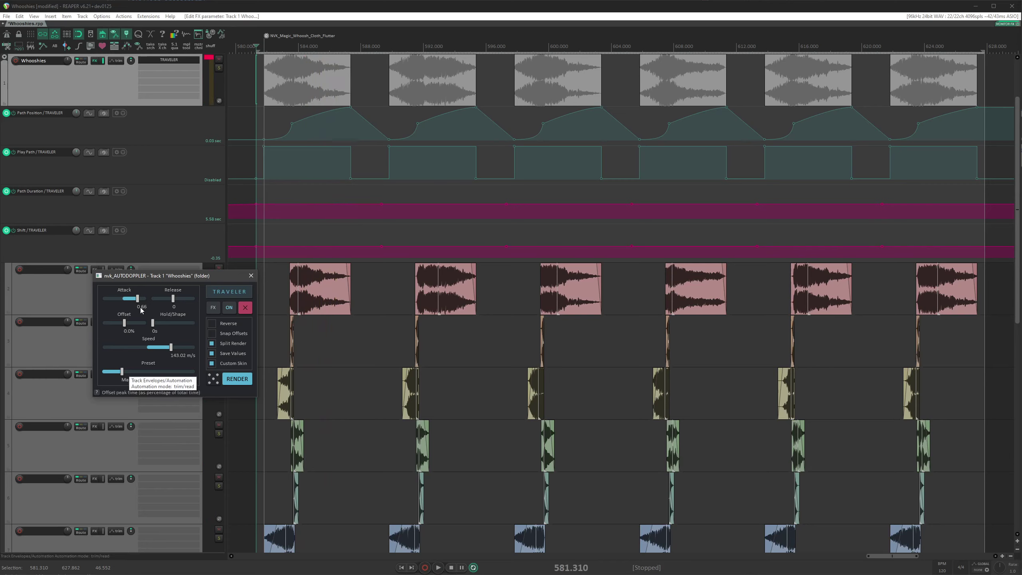
- Try the user presets U-01 and U-02 on the folder, auditioning the whooshes with each
drag(125, 377, 163, 375)
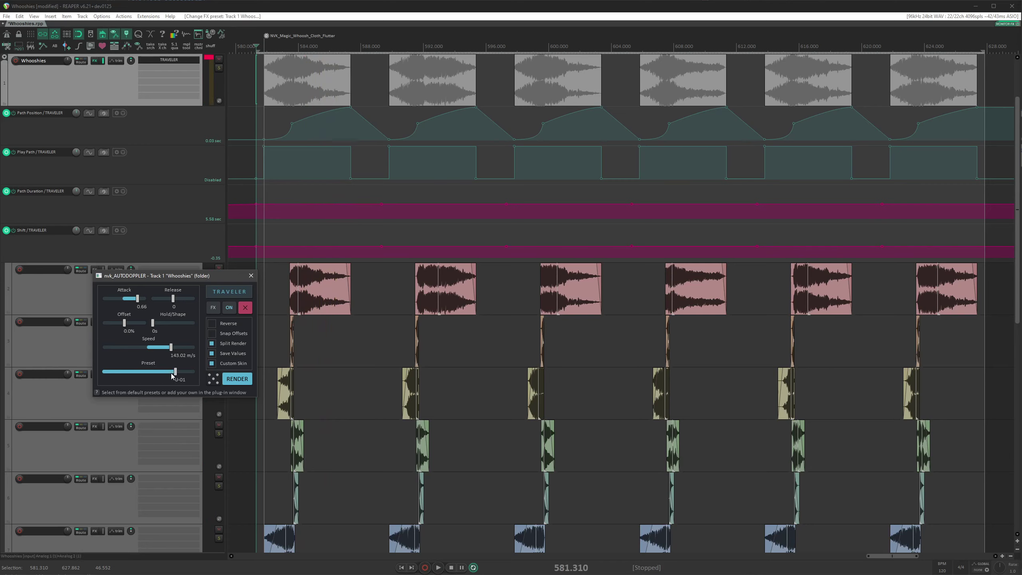
key(space)
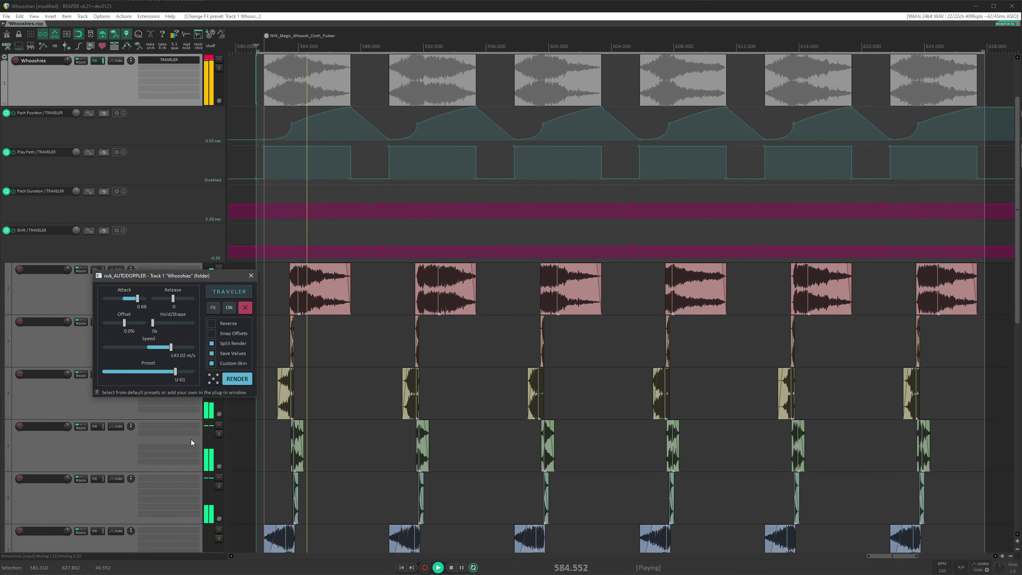
key(space)
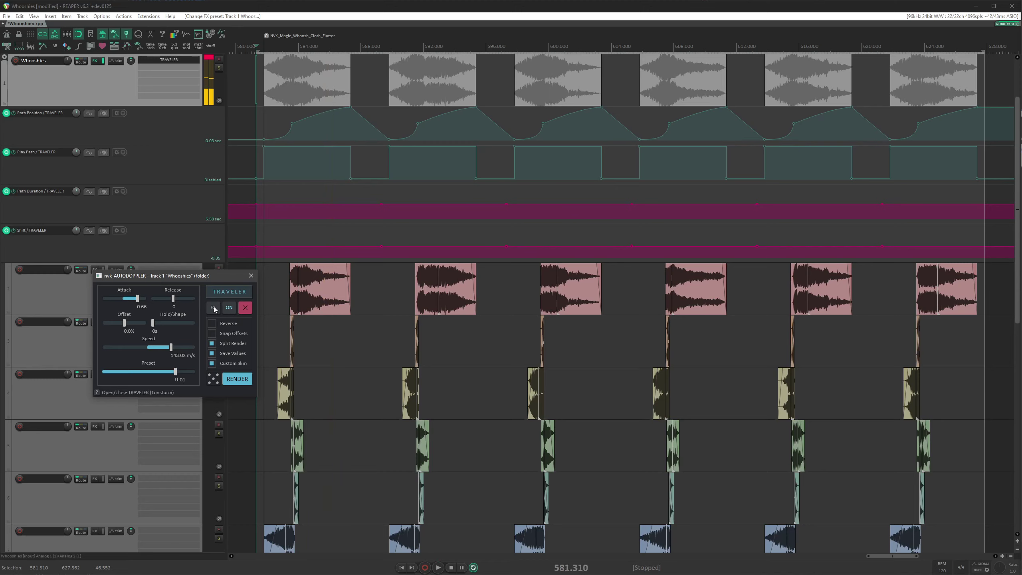
drag(176, 373, 196, 375)
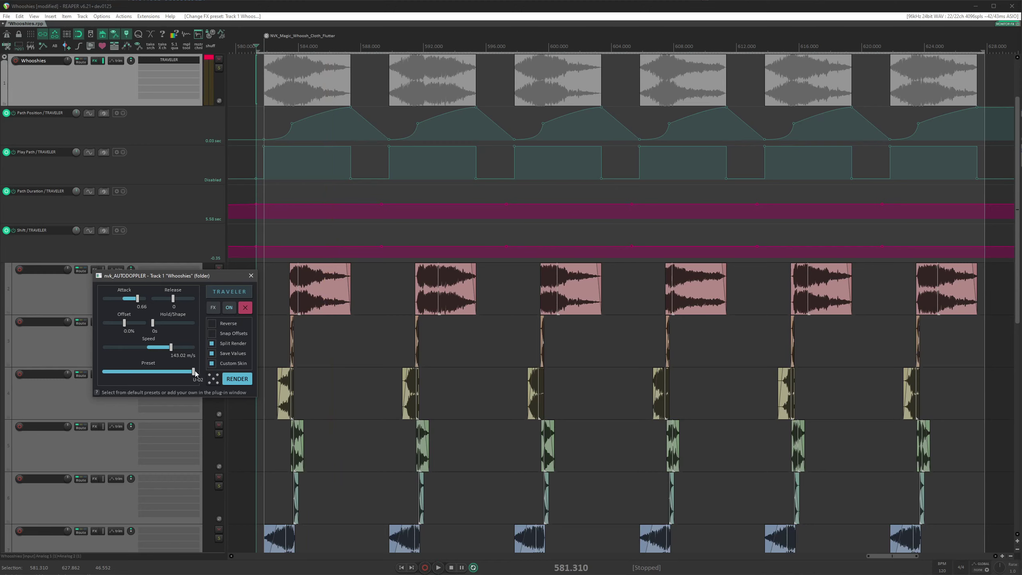
key(space)
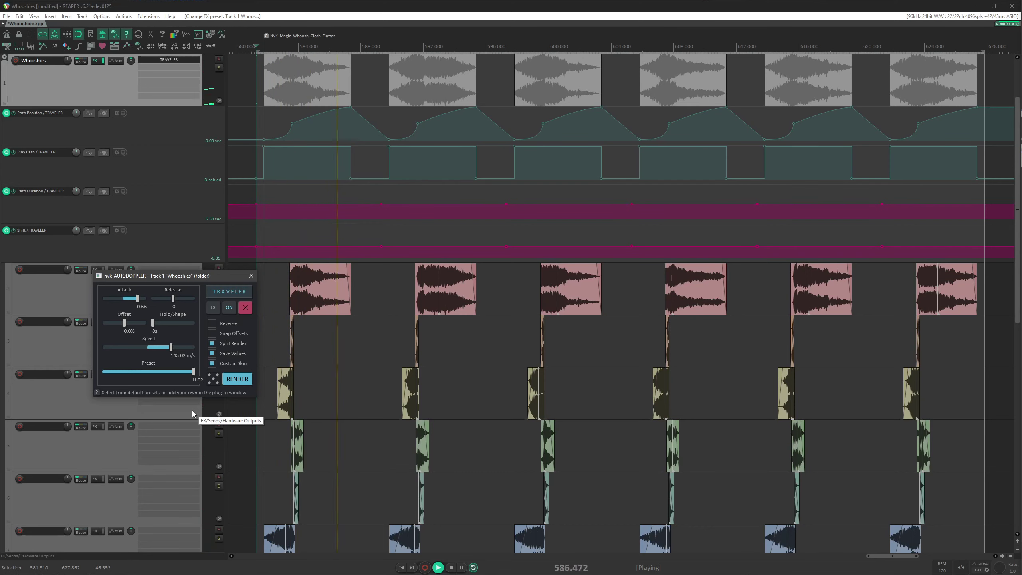
key(space)
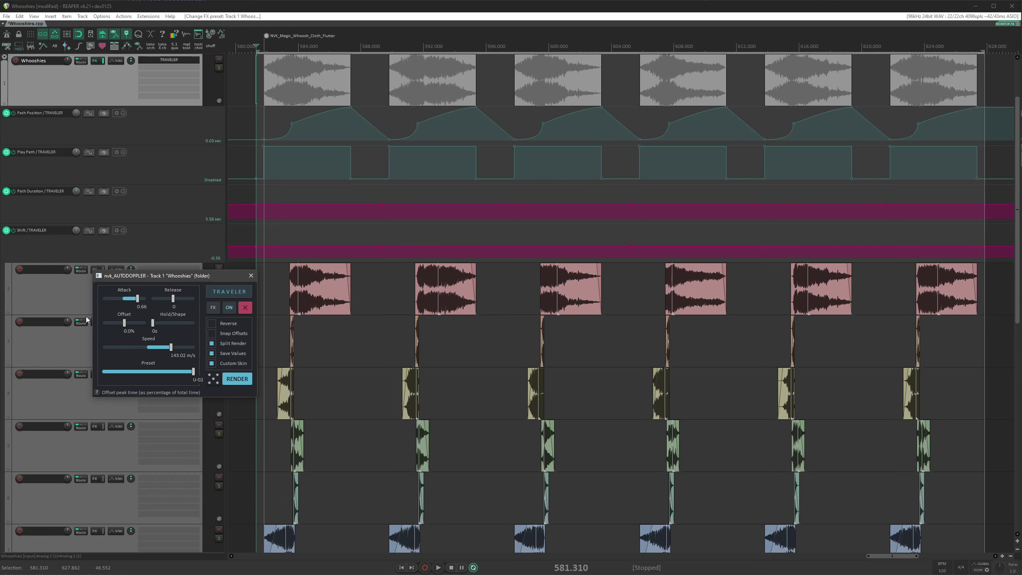
- Randomize the doppler slider values twice, auditioning the whooshes after each randomization, and render the Whooshies folder track
click(214, 382)
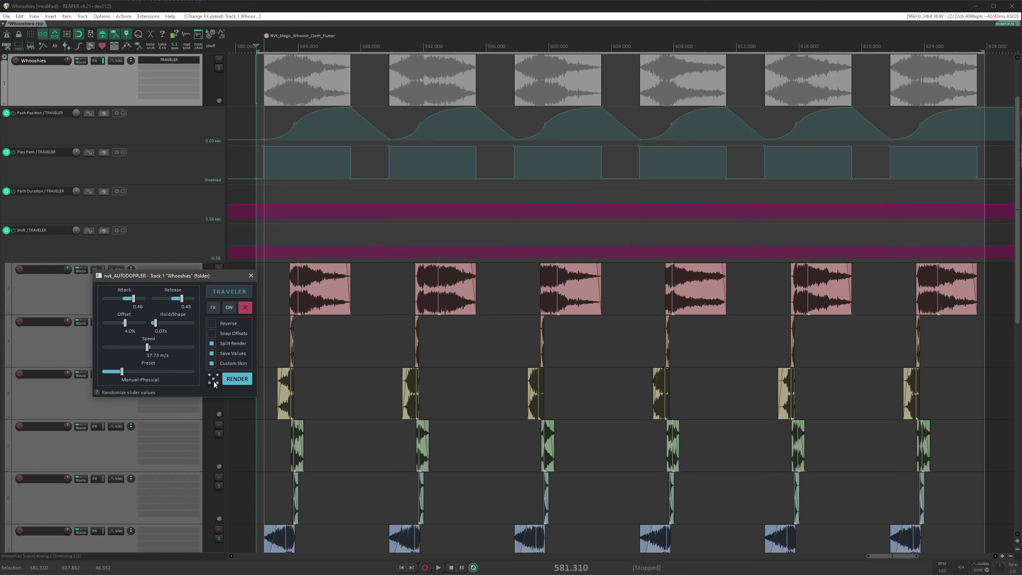
key(space)
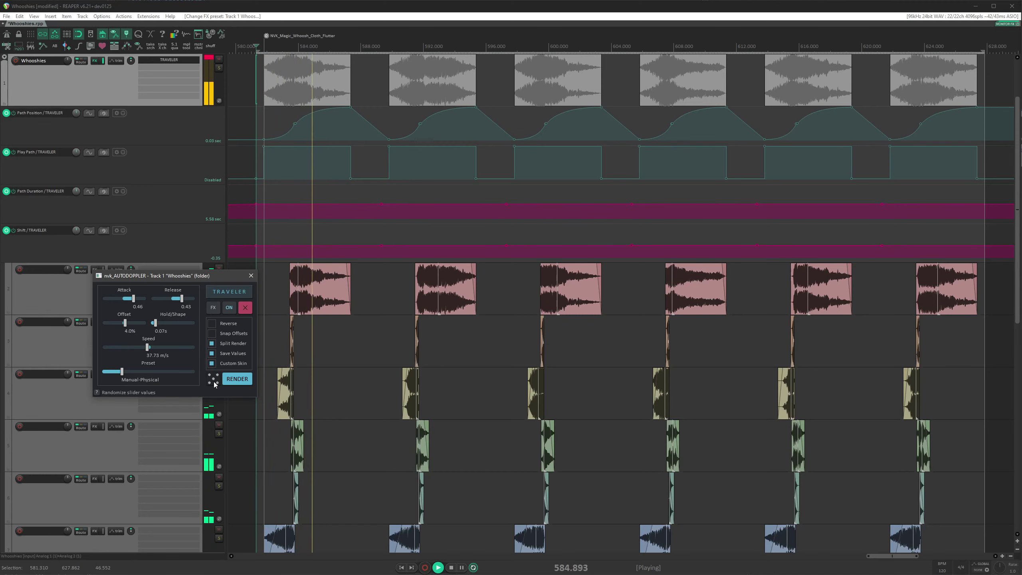
key(space)
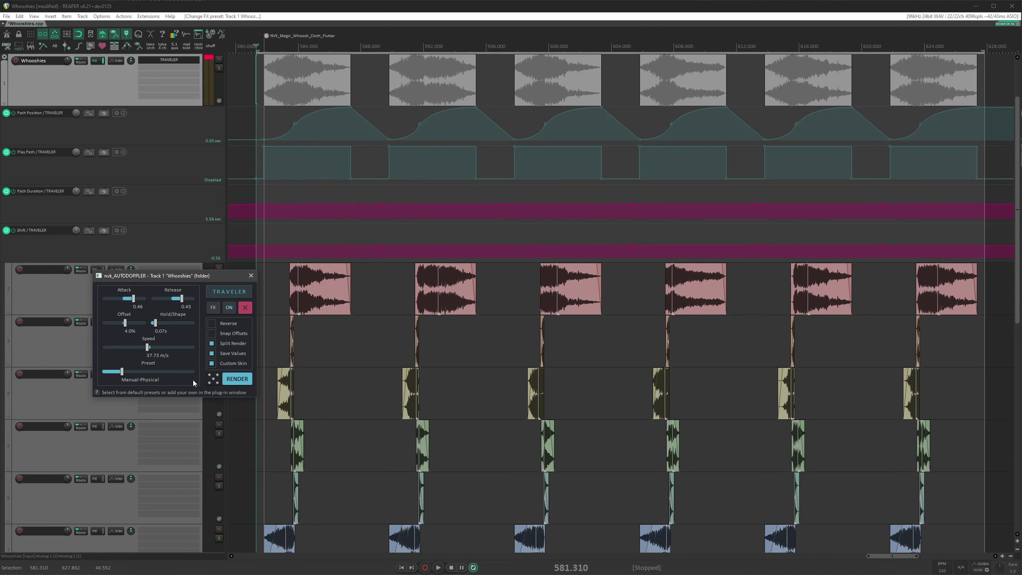
click(218, 379)
key(space)
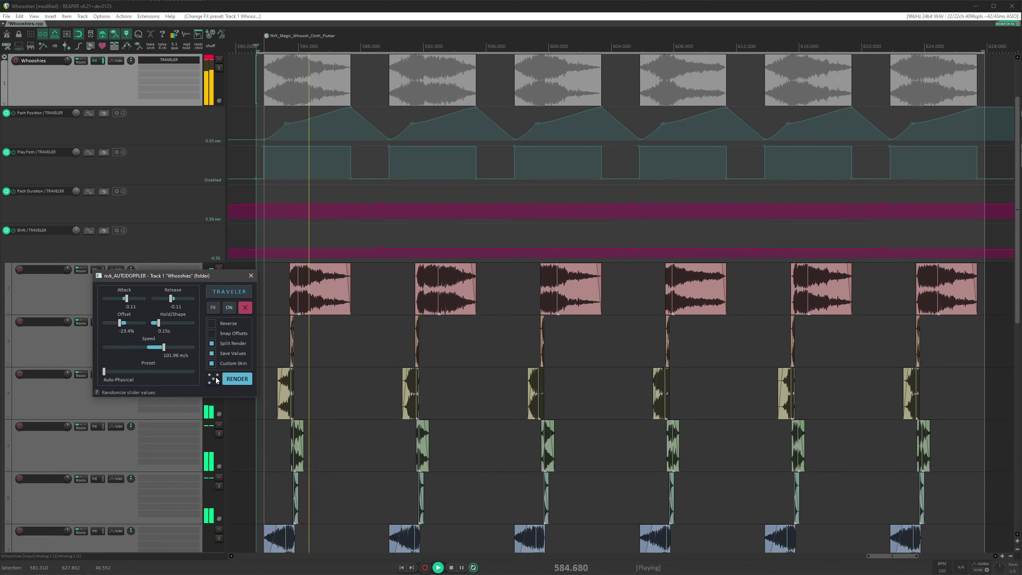
key(space)
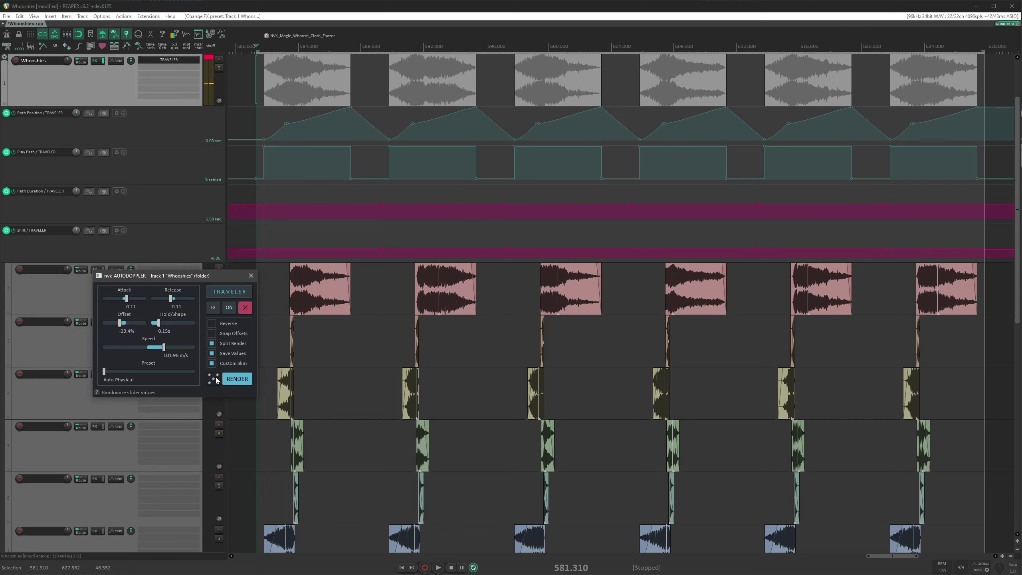
click(237, 382)
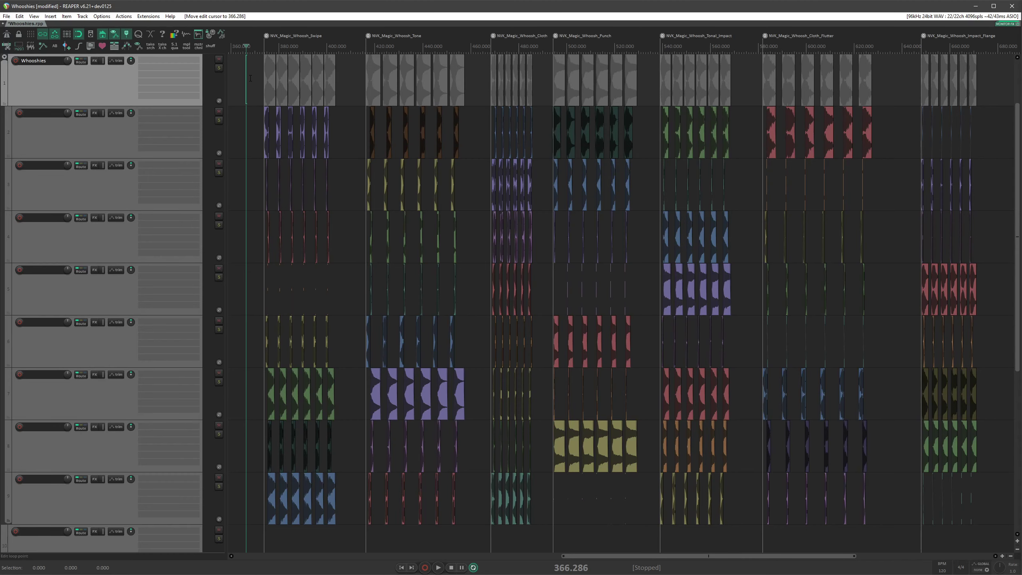
- Run nvk_AUTODOPPLER on the Whooshies folder covering all whoosh groups, and enable Snap Offsets
key(d)
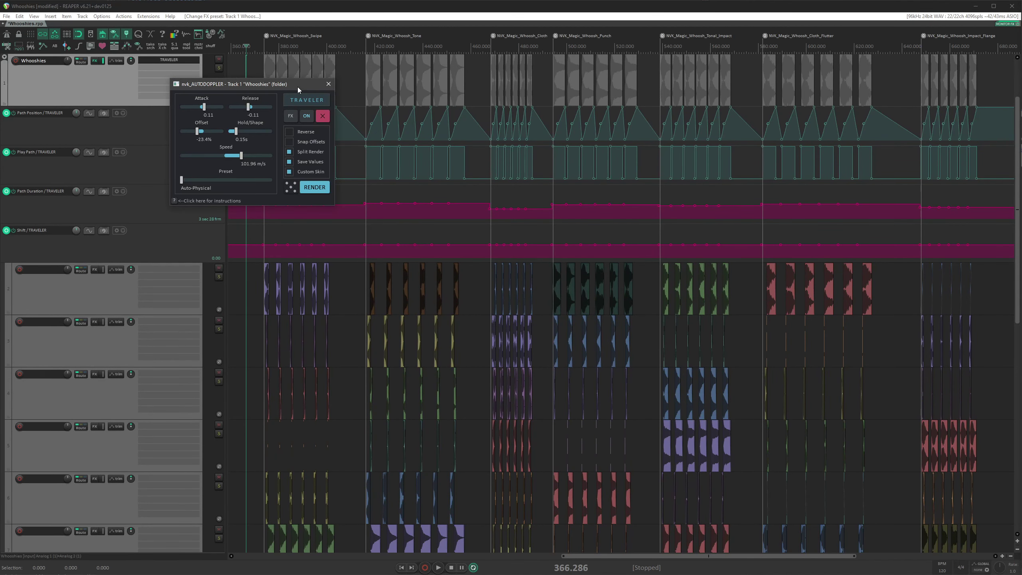
drag(297, 86, 189, 133)
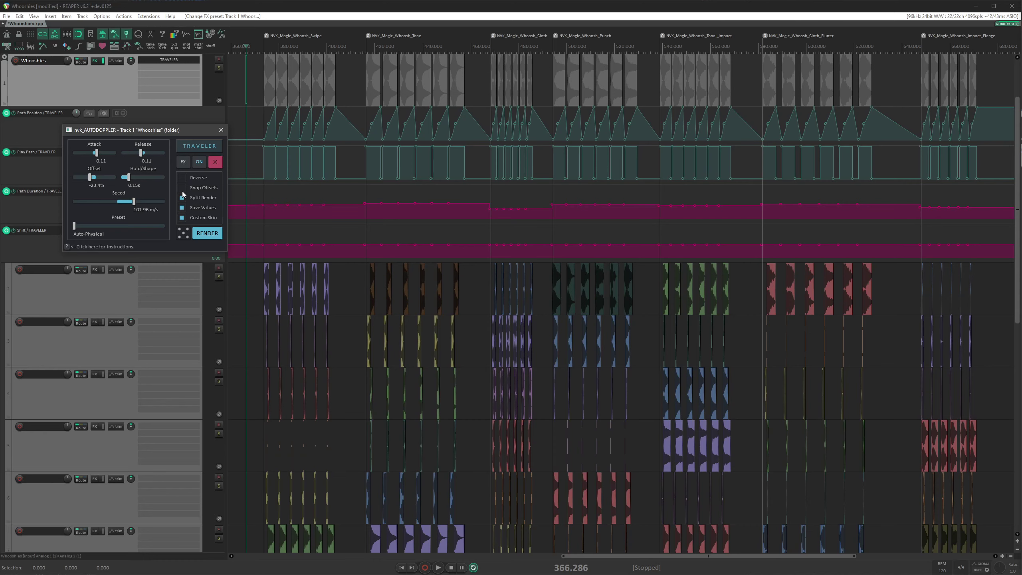
click(182, 191)
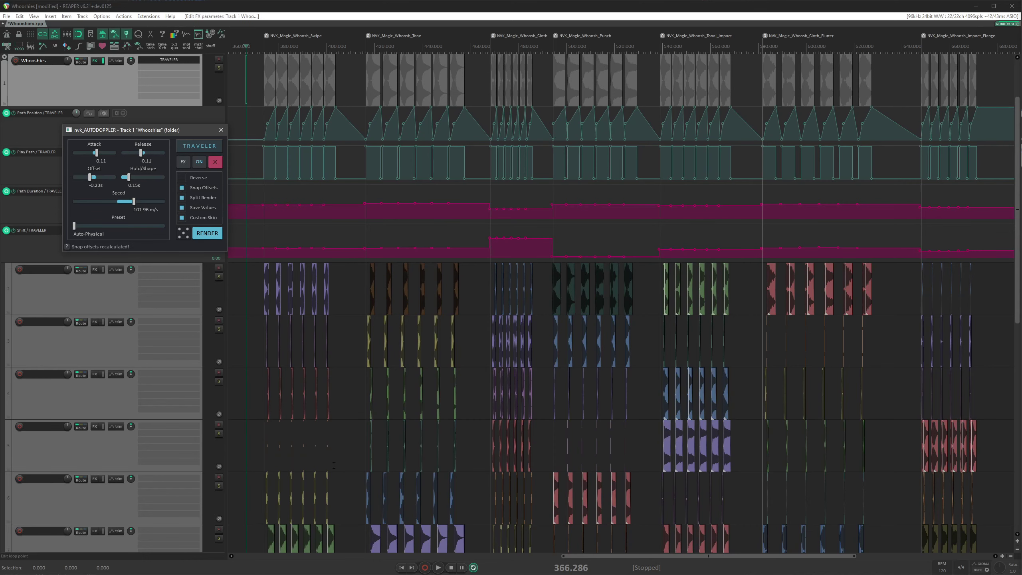
- Reset the doppler Offset to 0 s, set Hold/Shape to 0.16 s, and render the whole Whooshies folder
double_click(91, 179)
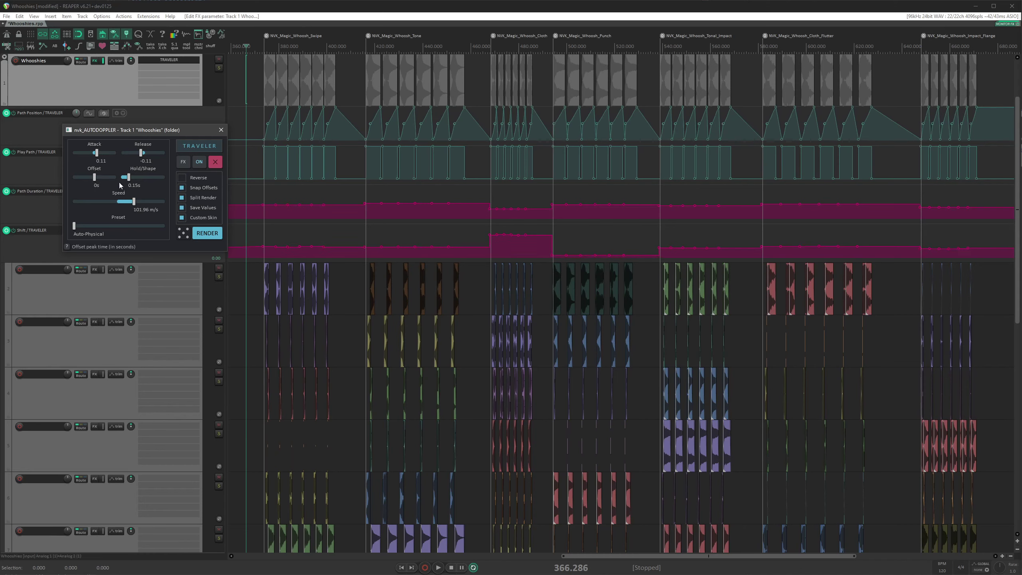
click(130, 180)
click(134, 202)
click(207, 234)
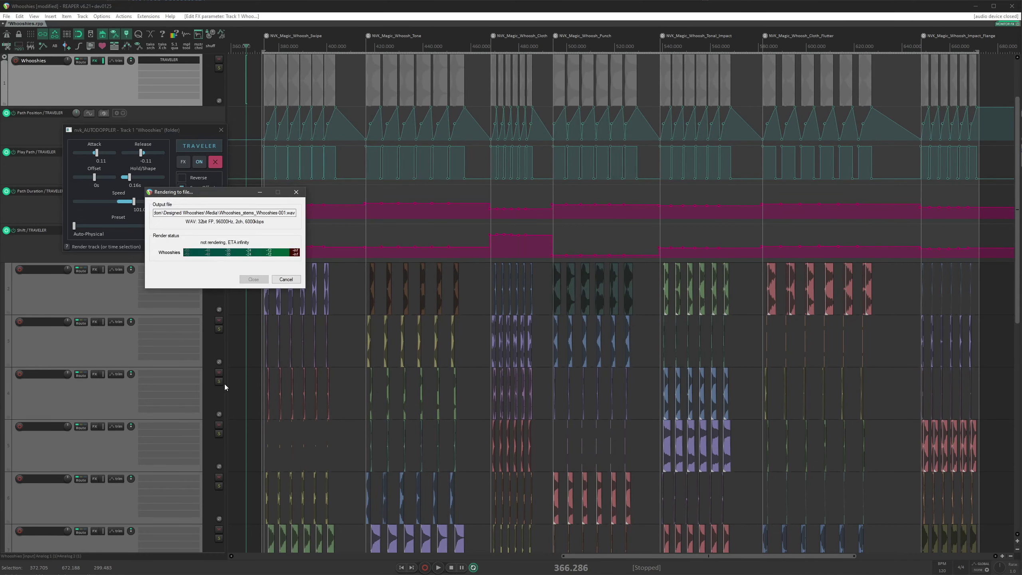